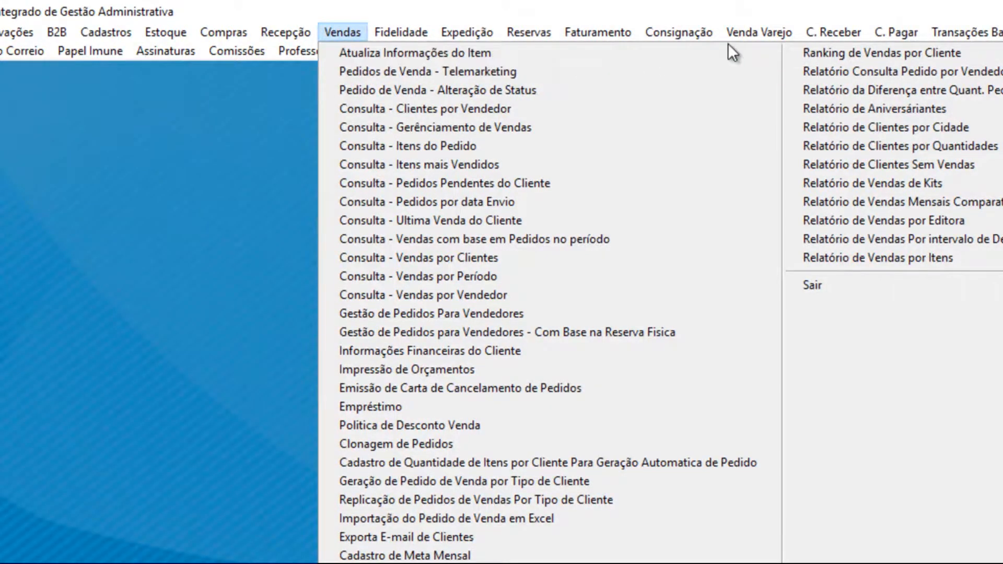
Step: Open the Vendas menu to list telemarketing orders, order consultations and sales reports
mouse_move(739, 33)
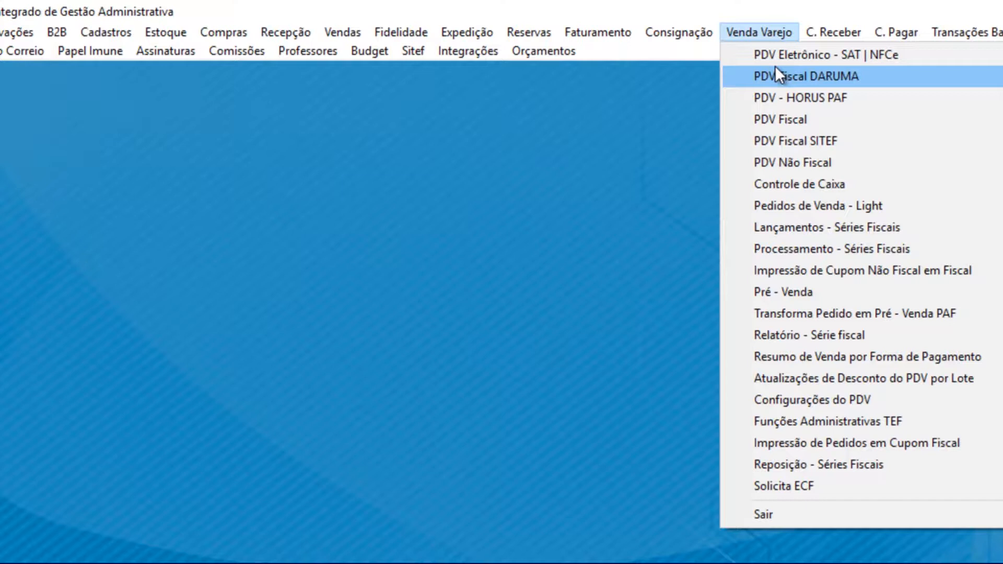
Step: Drop open the Cadastros menu with client, supplier, CEP and ICMS registrations
mouse_move(112, 30)
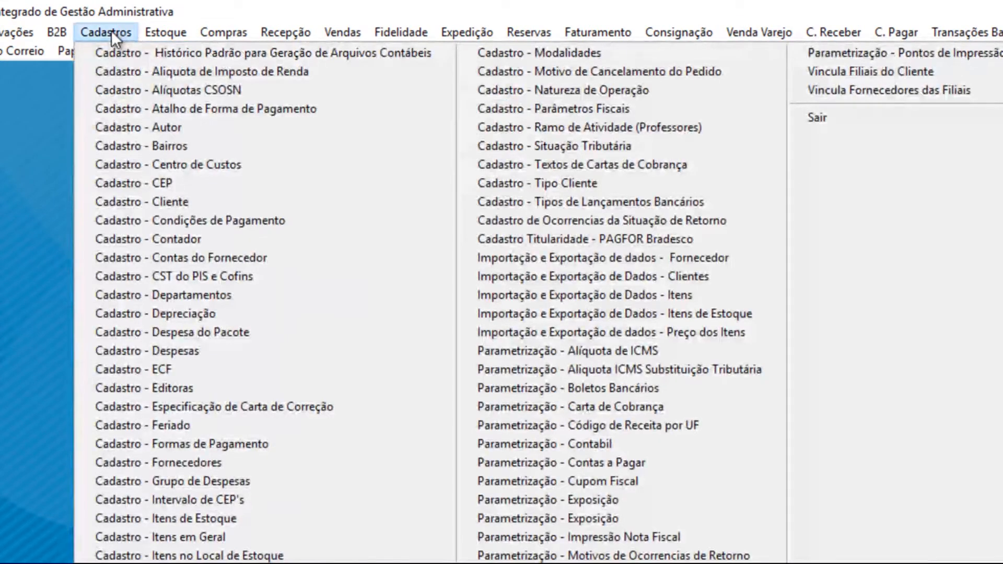
Step: Open Cadastro - Cliente and set the Filial branch to FMZ TECNOLOGIA EM SISTEMAS
click(121, 208)
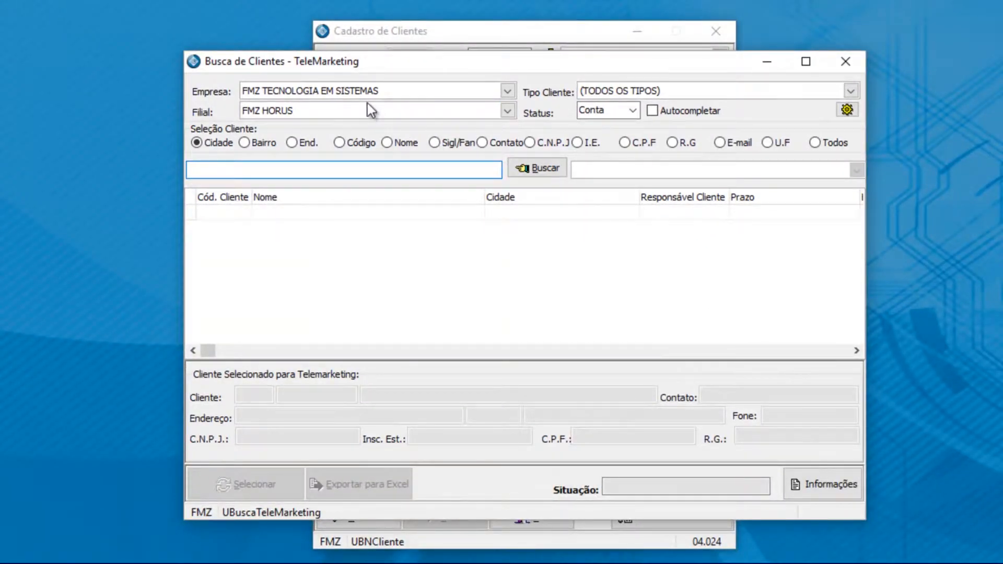
click(278, 114)
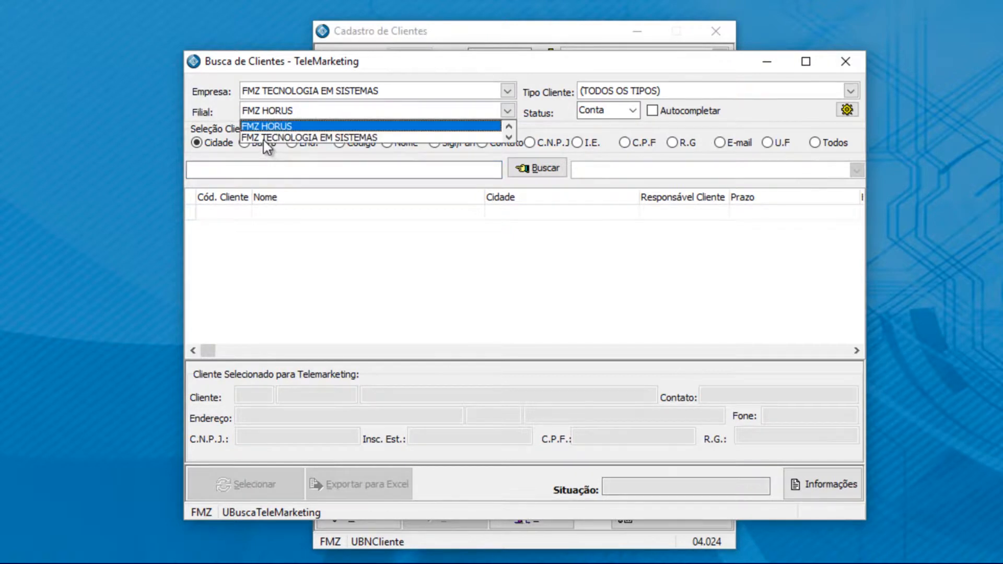
click(263, 138)
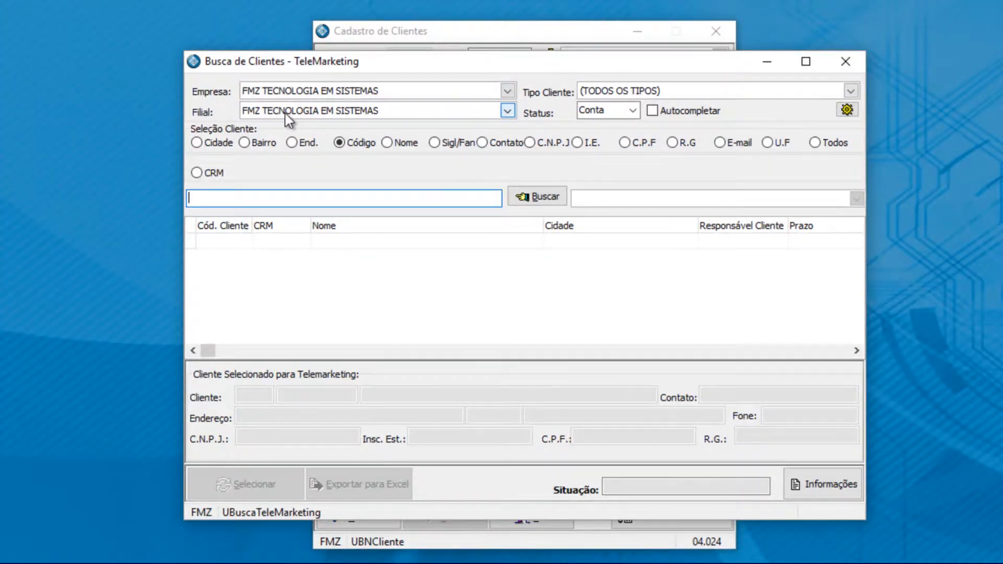
click(343, 111)
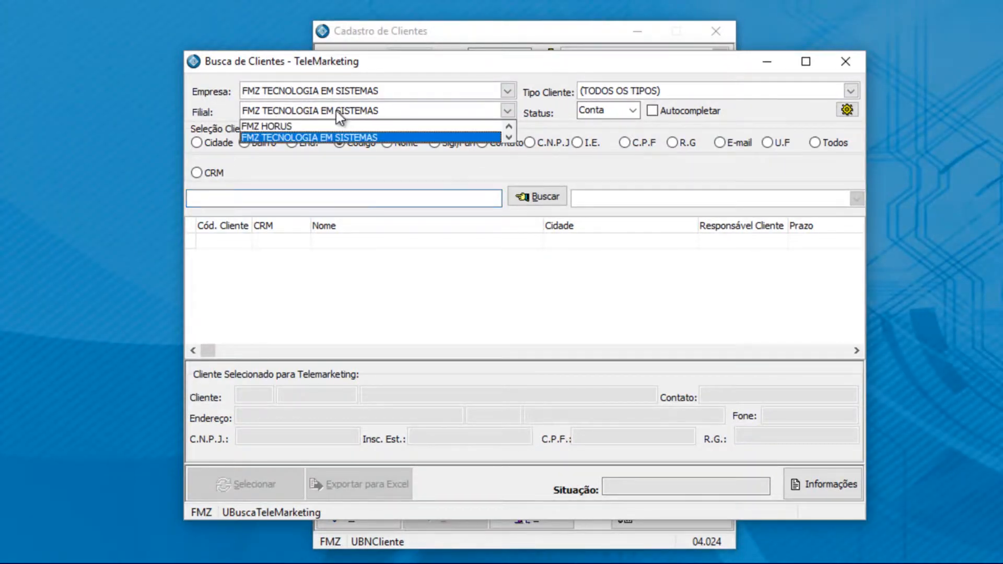
click(293, 113)
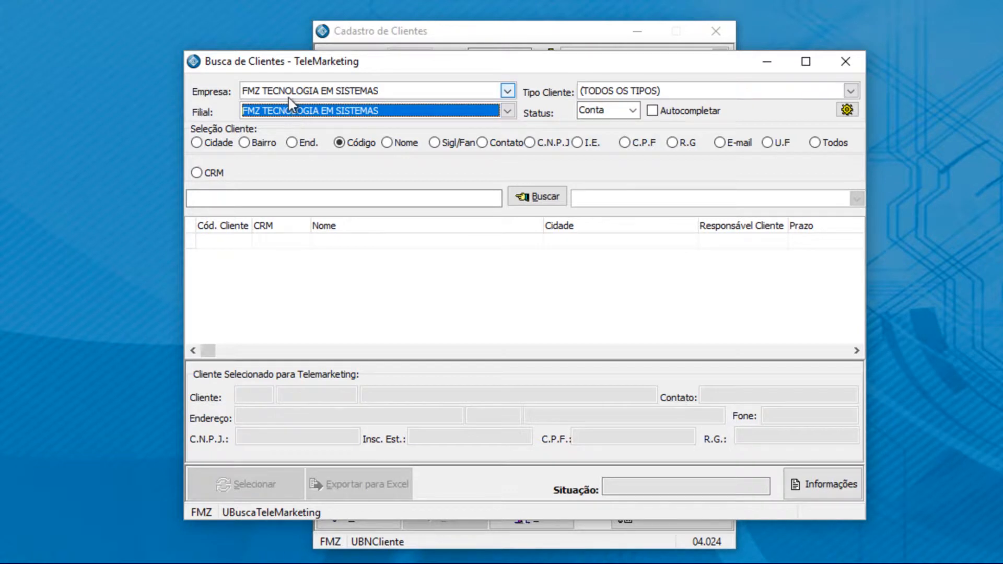
Step: Filter the client search to Prospect status, keeping TODOS OS TIPOS as client type
click(633, 111)
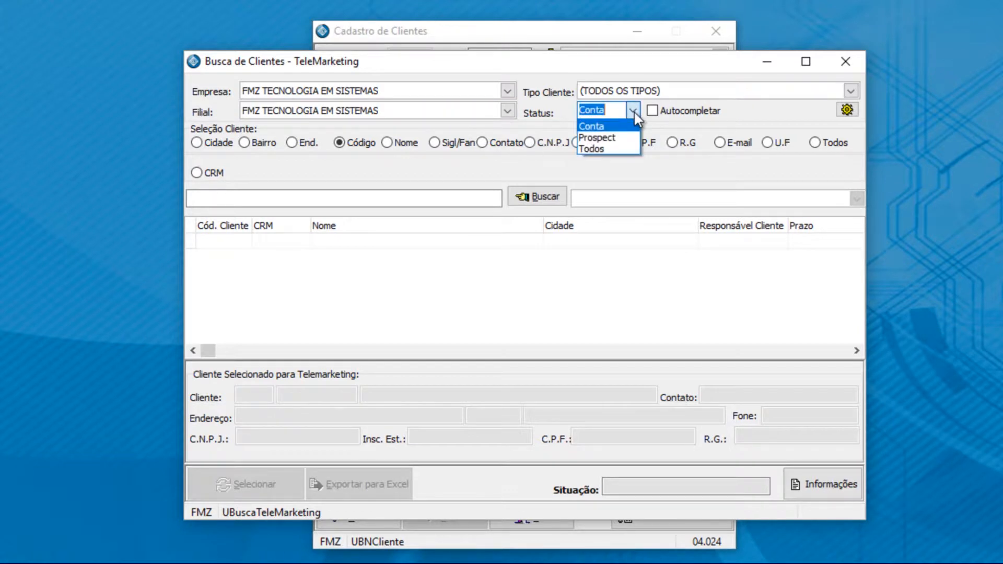
click(604, 140)
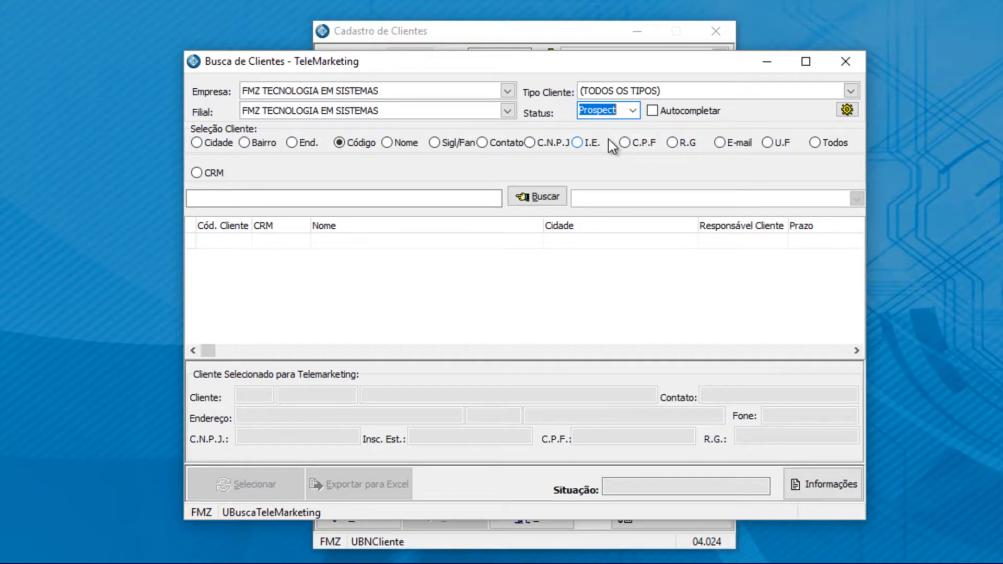
click(632, 112)
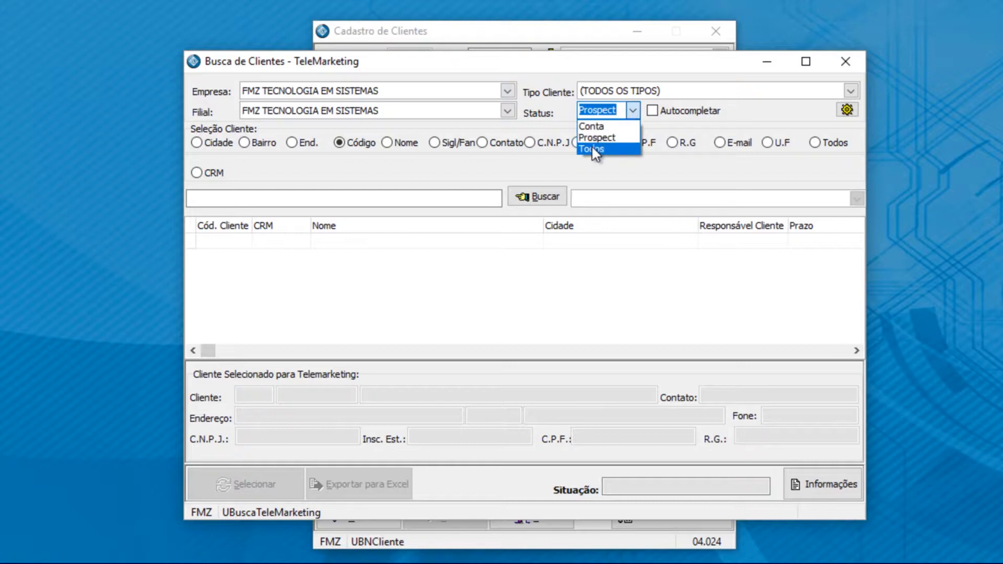
click(589, 94)
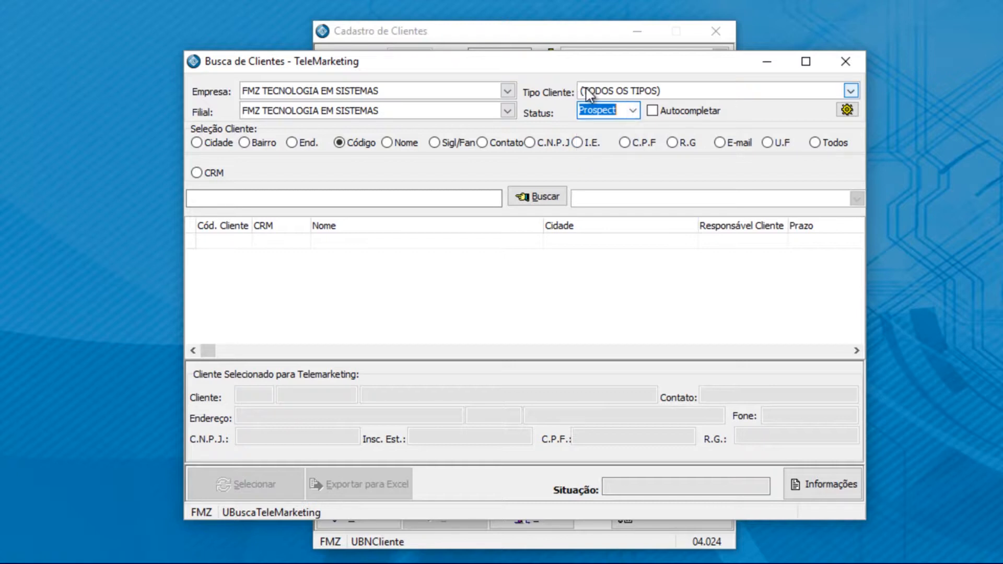
click(589, 94)
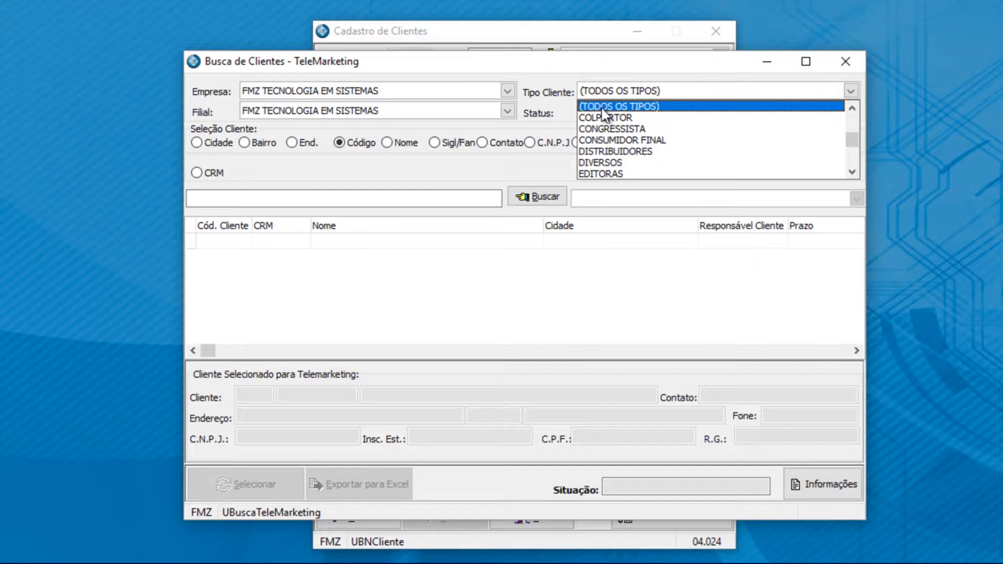
click(603, 106)
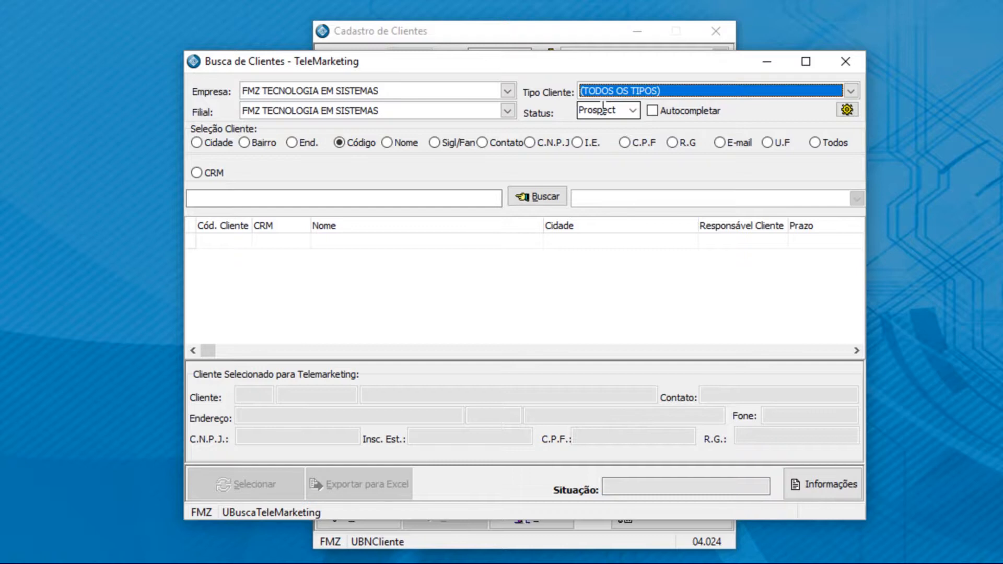
Step: Turn on Autocompletar, search by Nome, and bring up the Formas de Busca settings
click(653, 111)
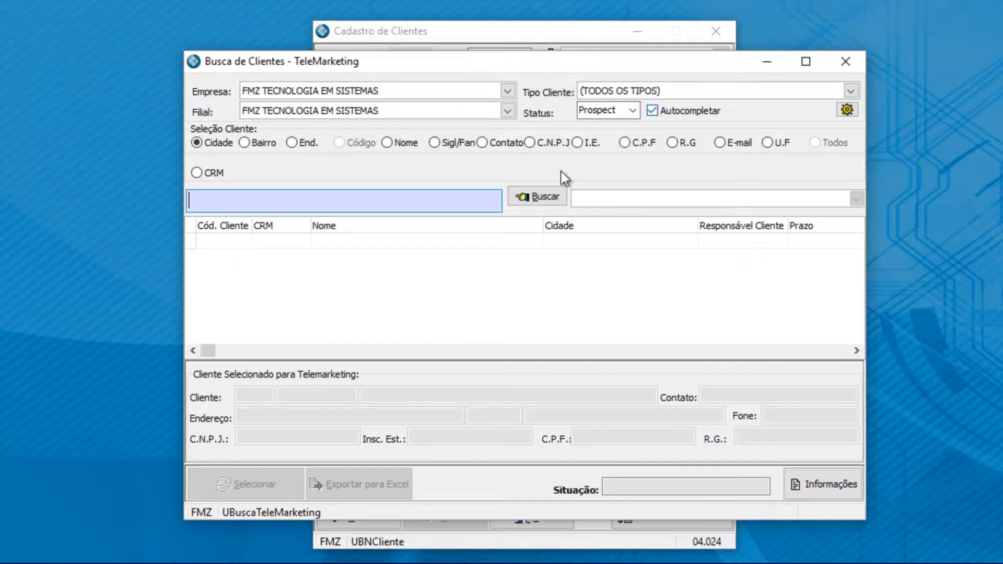
click(388, 144)
click(256, 202)
click(849, 112)
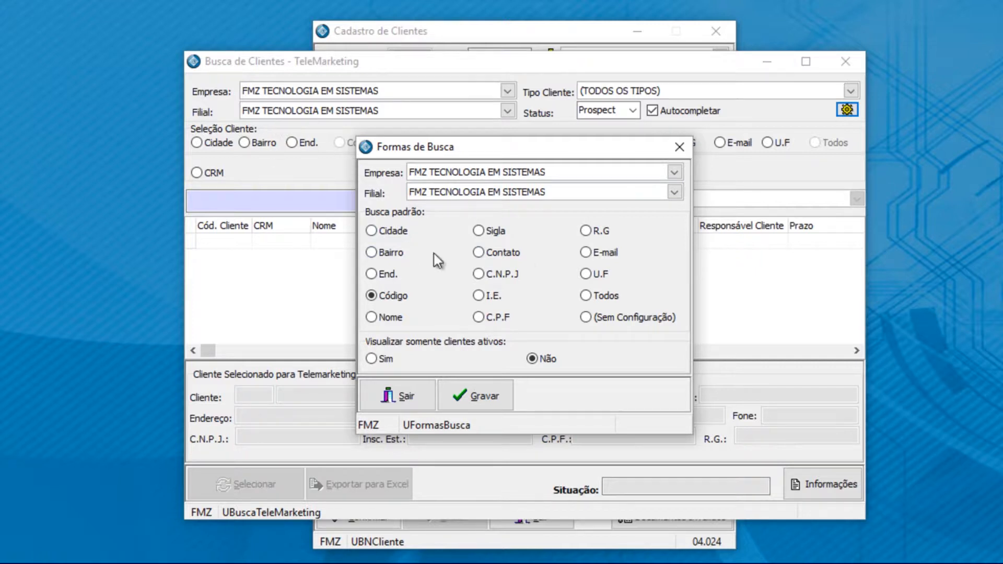
Step: Set Visualizar somente clientes ativos to Sim, save the Formas de Busca settings, and close them
drag(459, 145, 603, 58)
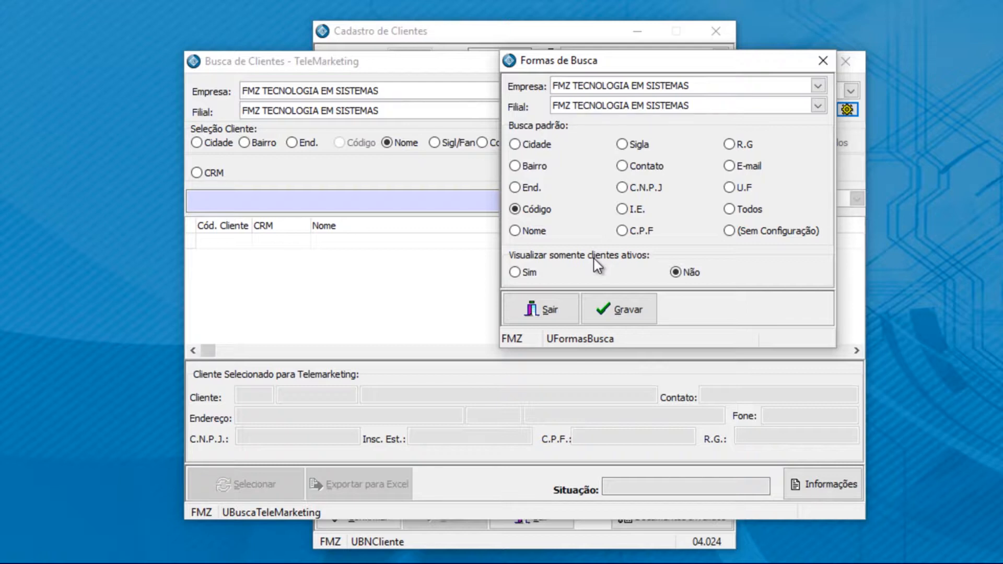
click(528, 273)
click(609, 308)
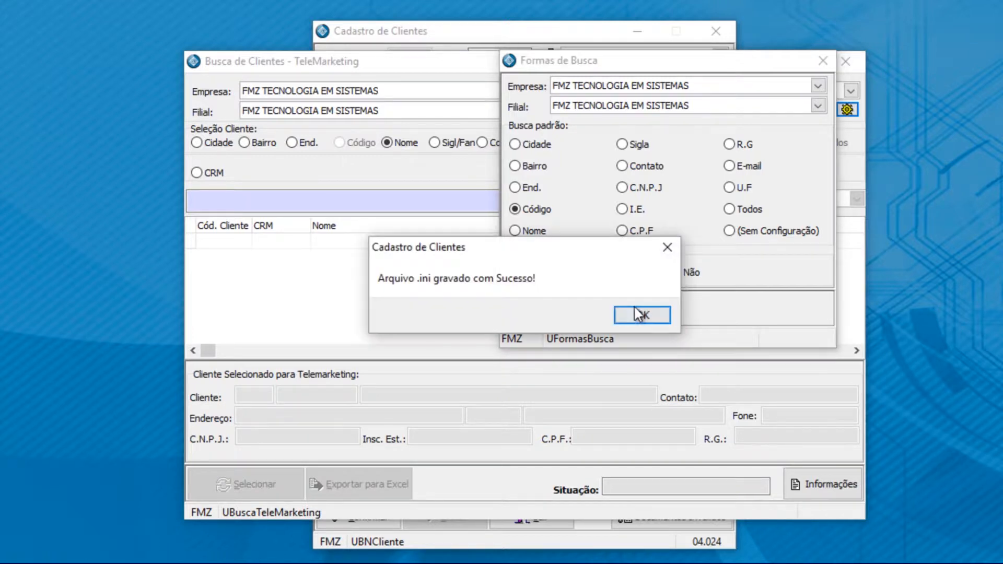
click(647, 312)
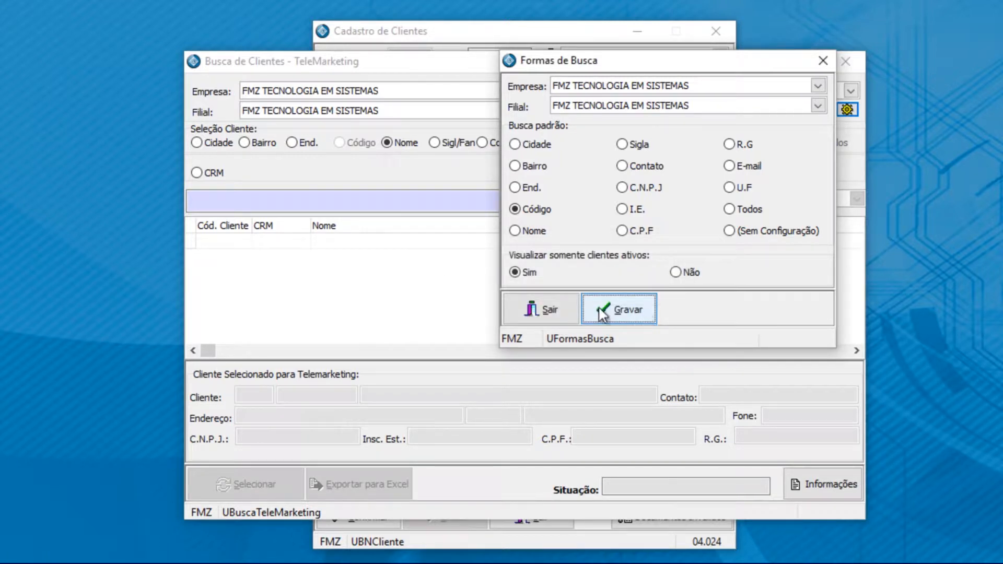
click(557, 310)
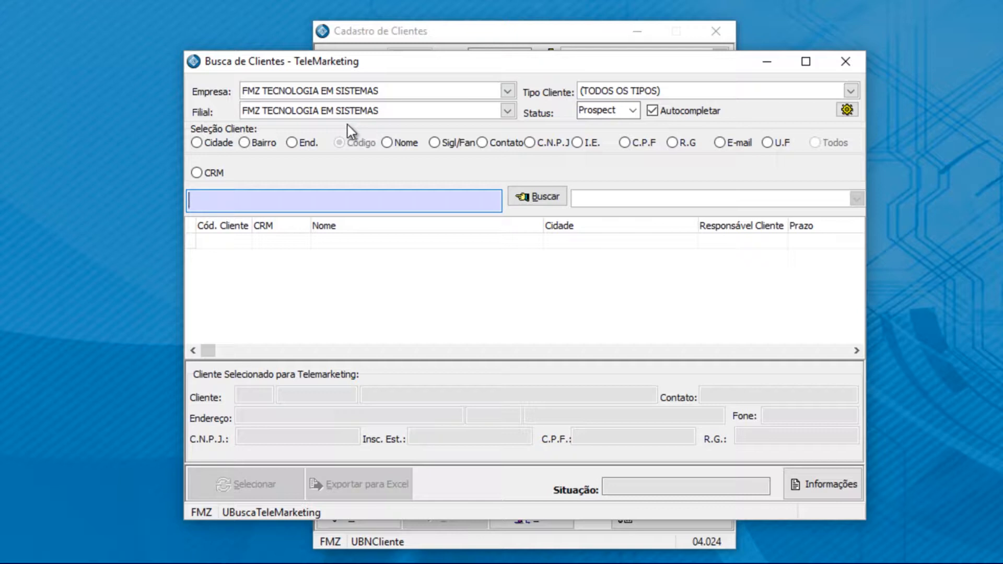
Step: Search all statuses by C.P.F without autocomplete, then start a new client record
click(657, 116)
click(633, 113)
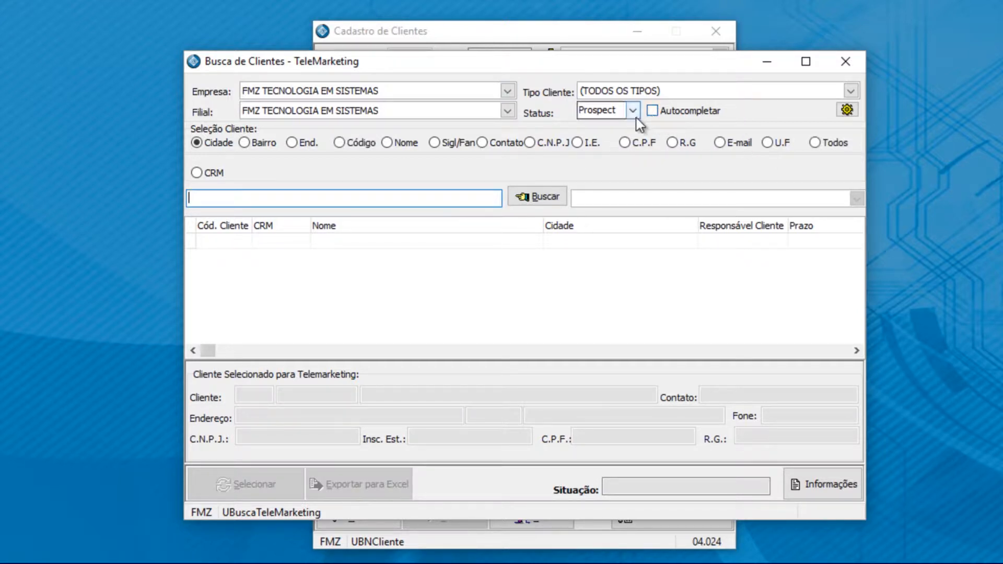
click(596, 149)
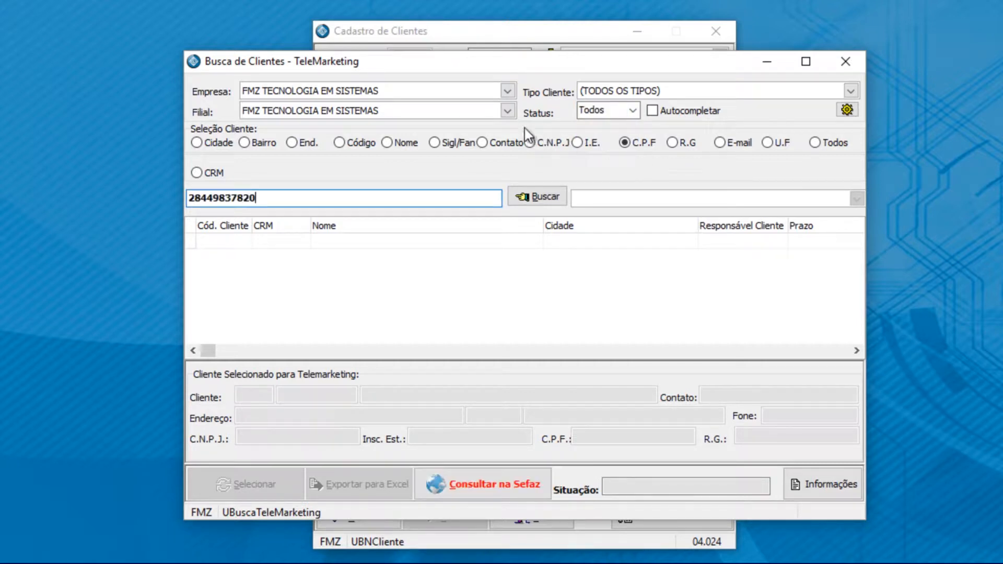
key(Return)
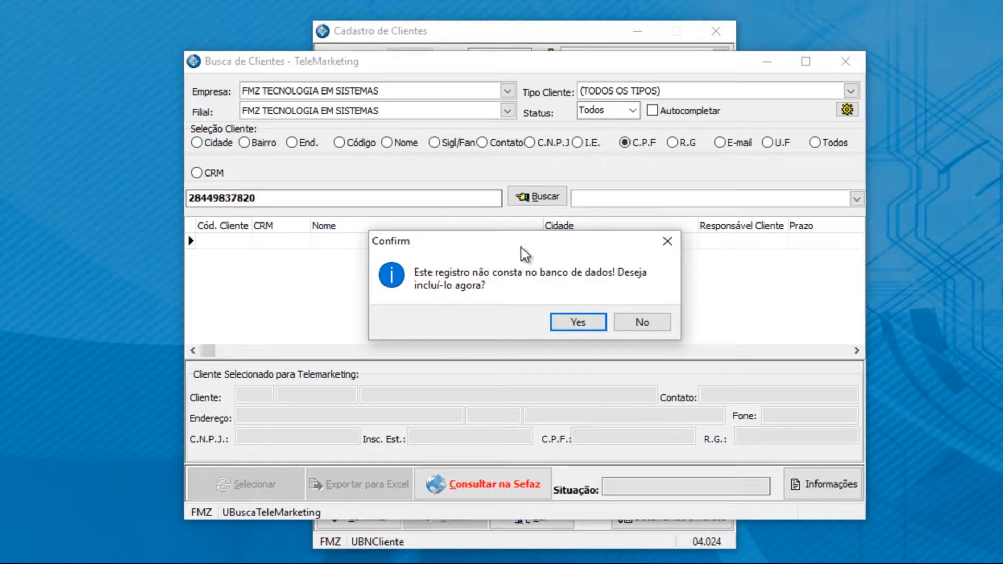
click(561, 321)
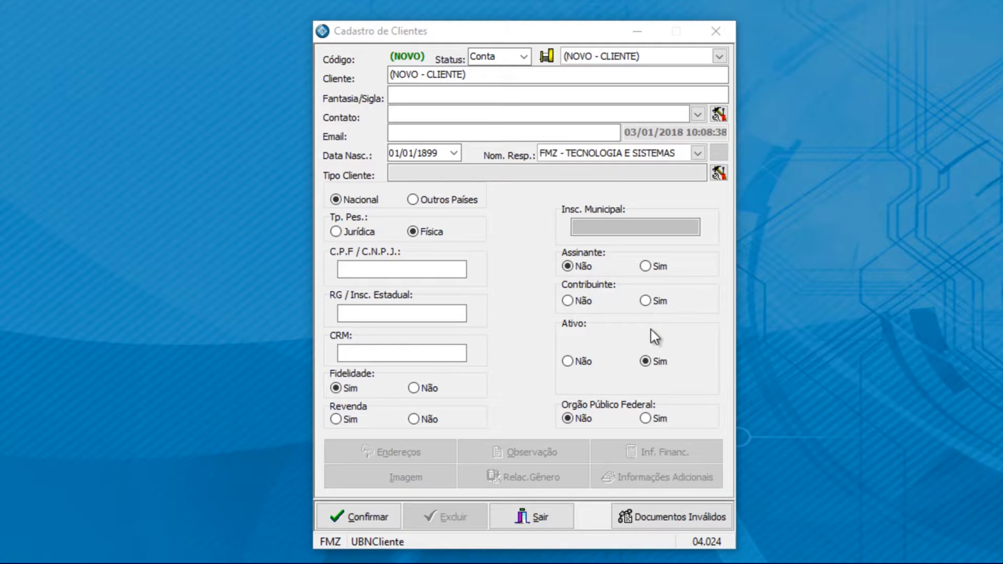
Step: Keep (NOVO - CLIENTE) as the record and choose Prospect as its status
click(720, 56)
click(588, 76)
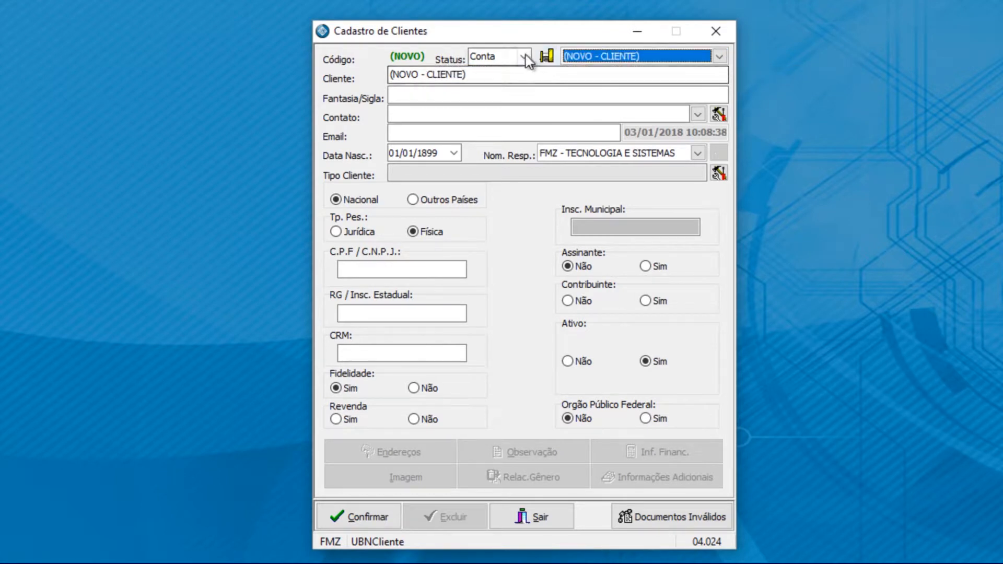
click(525, 55)
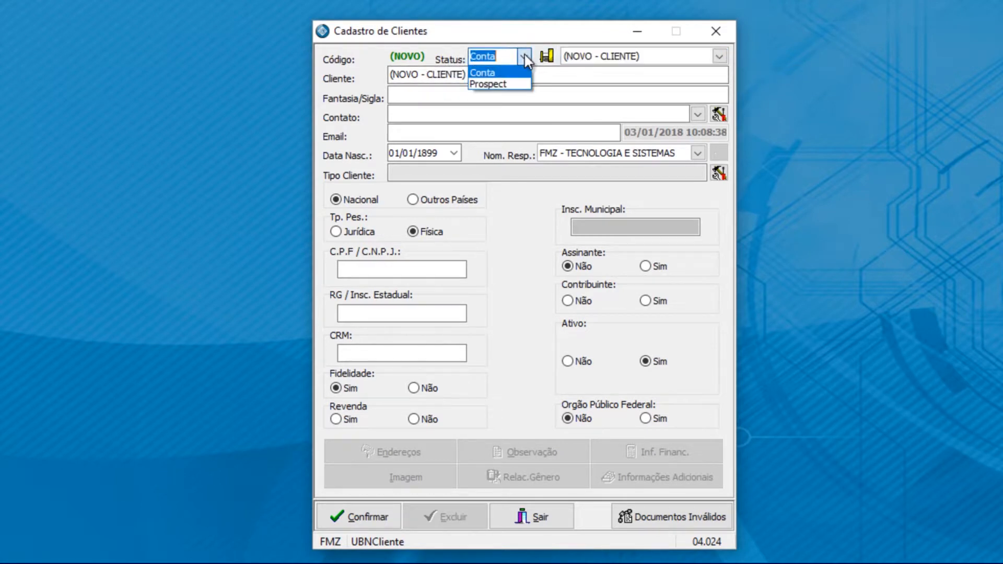
click(496, 83)
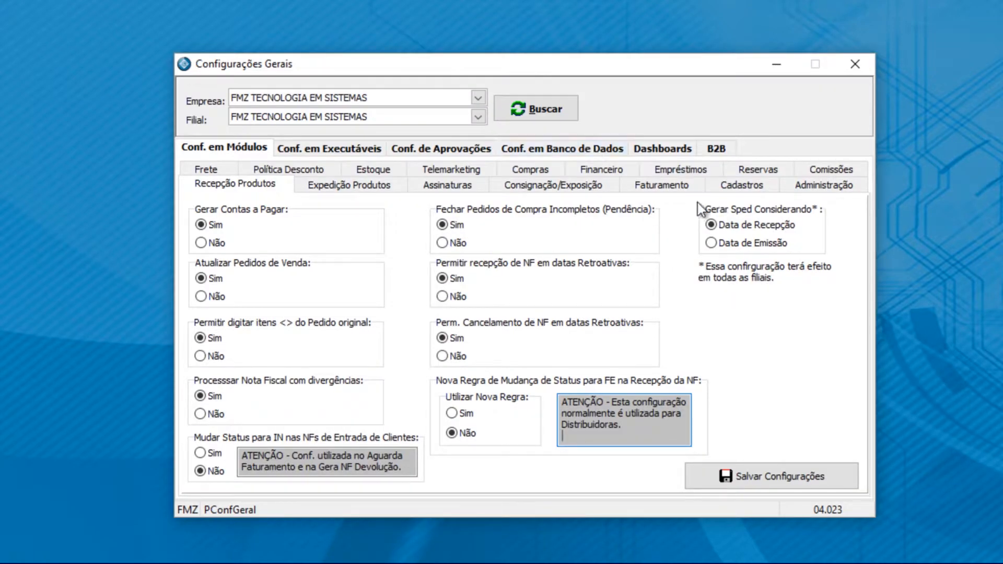
Step: Review the Cadastros settings in Configurações Gerais, then close the window
click(715, 187)
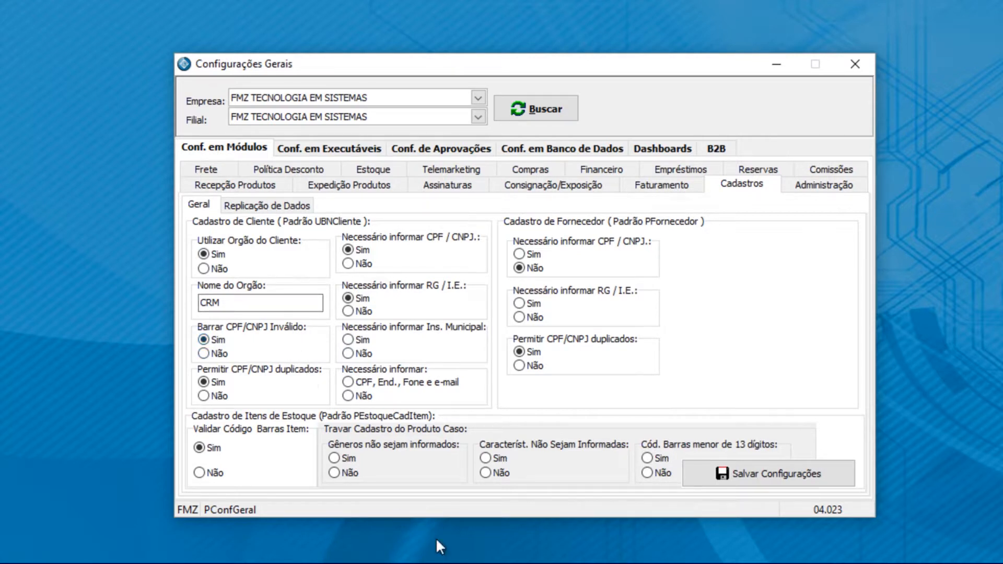
click(777, 63)
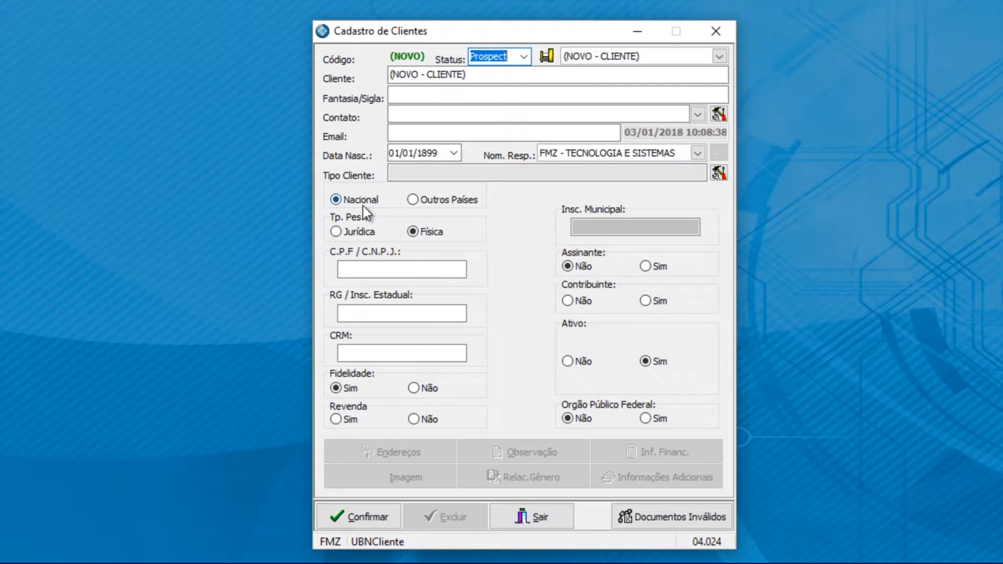
Step: Set status Conta, enter the client's name, trade name, e-mail and birth date, keeping Nacional
click(413, 199)
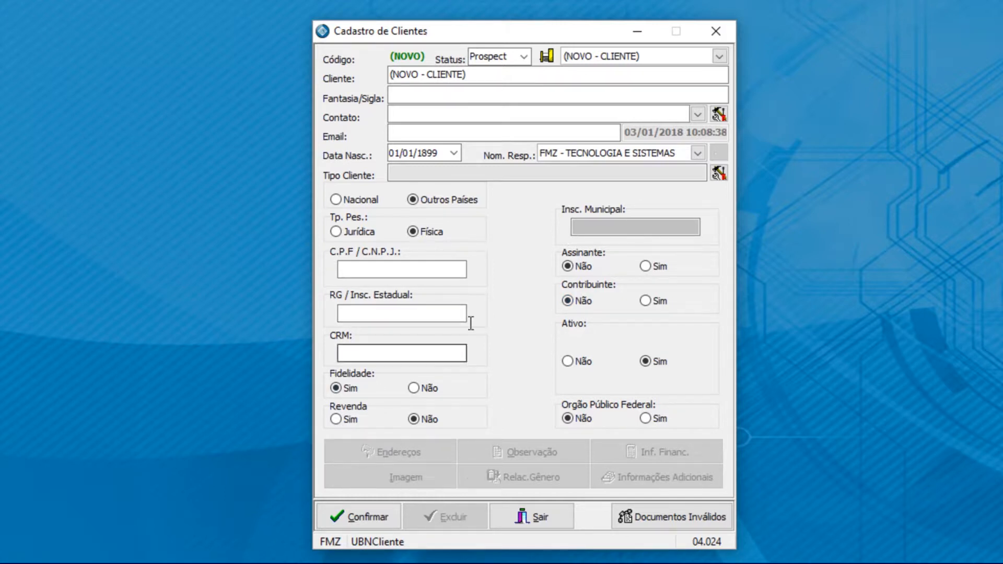
click(527, 57)
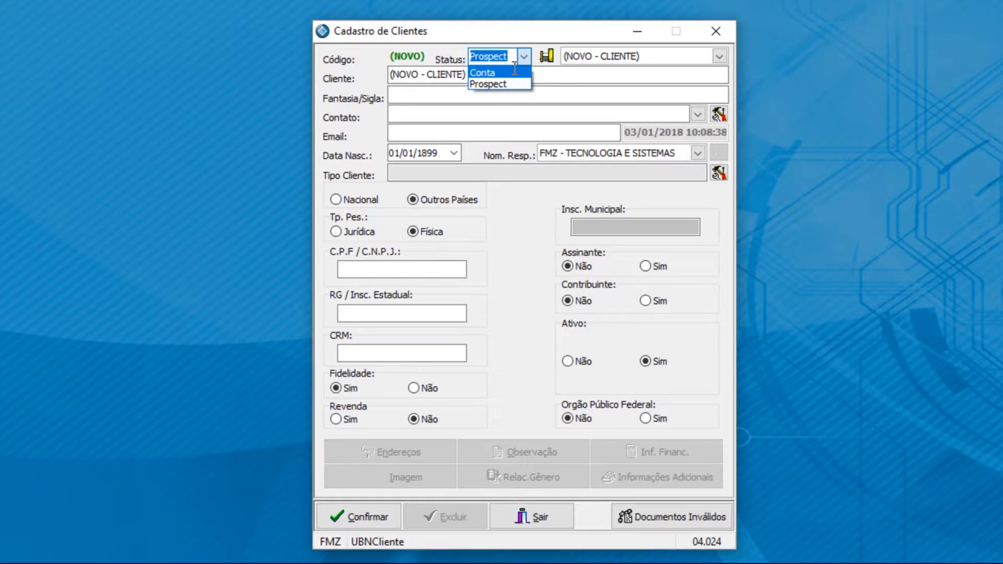
click(517, 72)
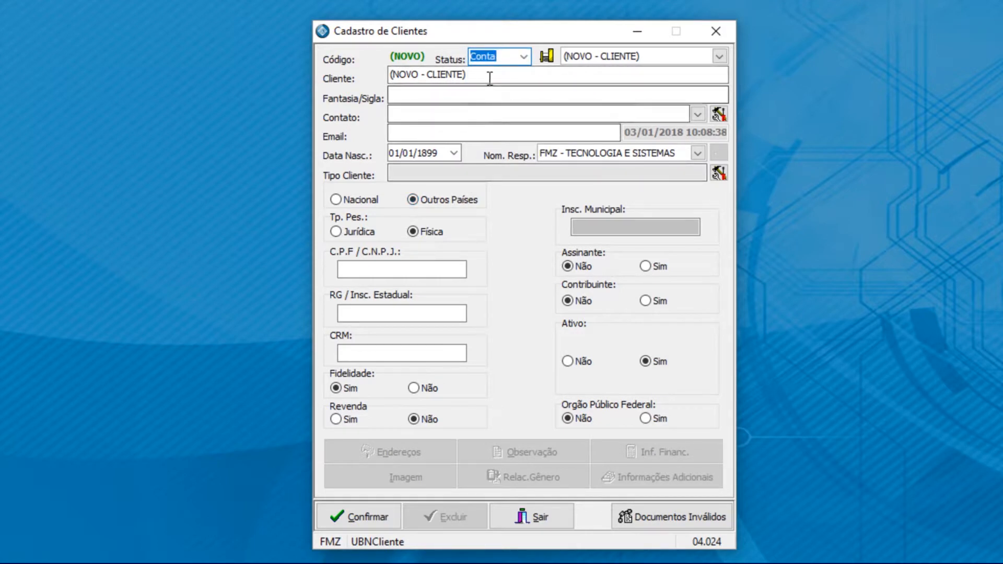
click(520, 78)
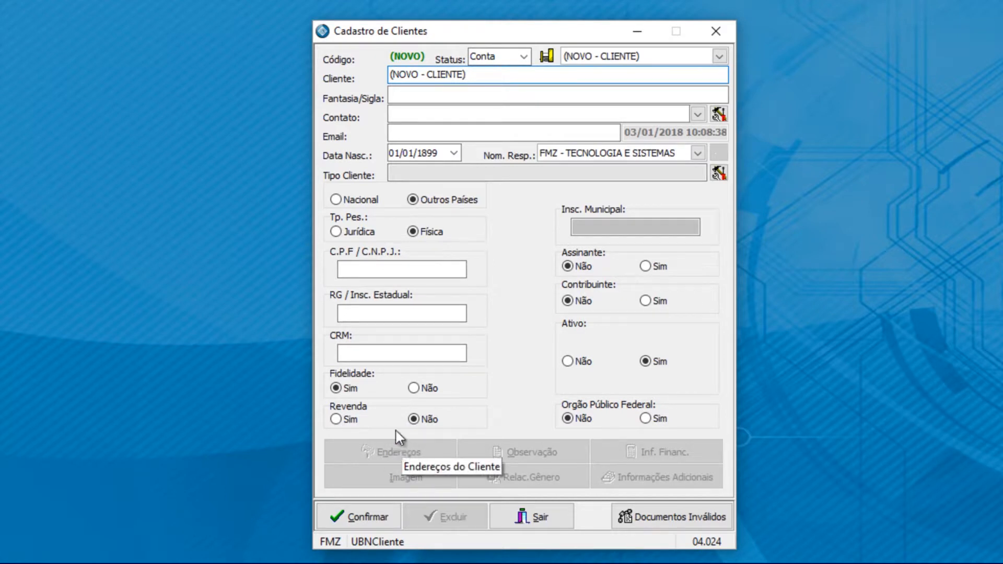
click(347, 200)
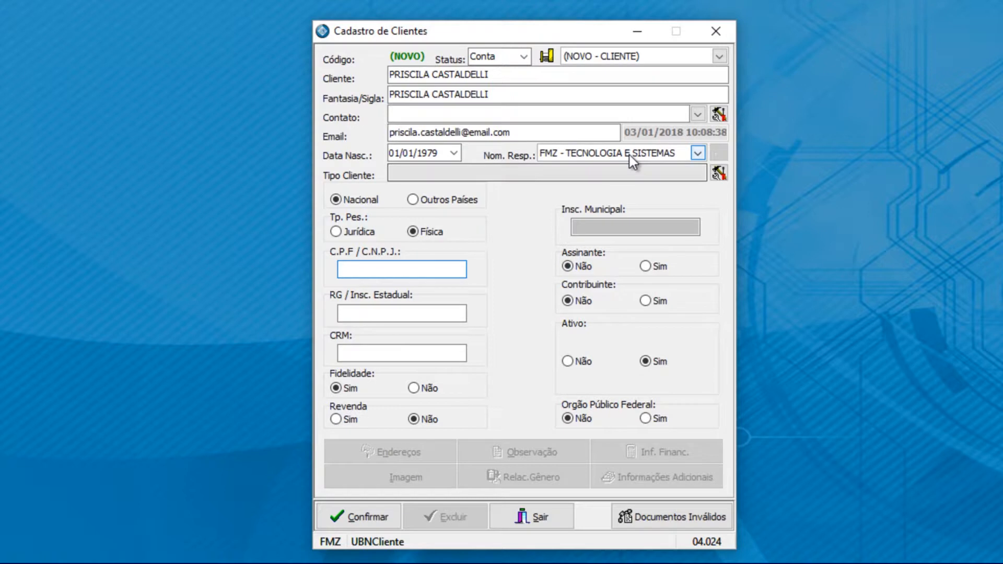
click(721, 117)
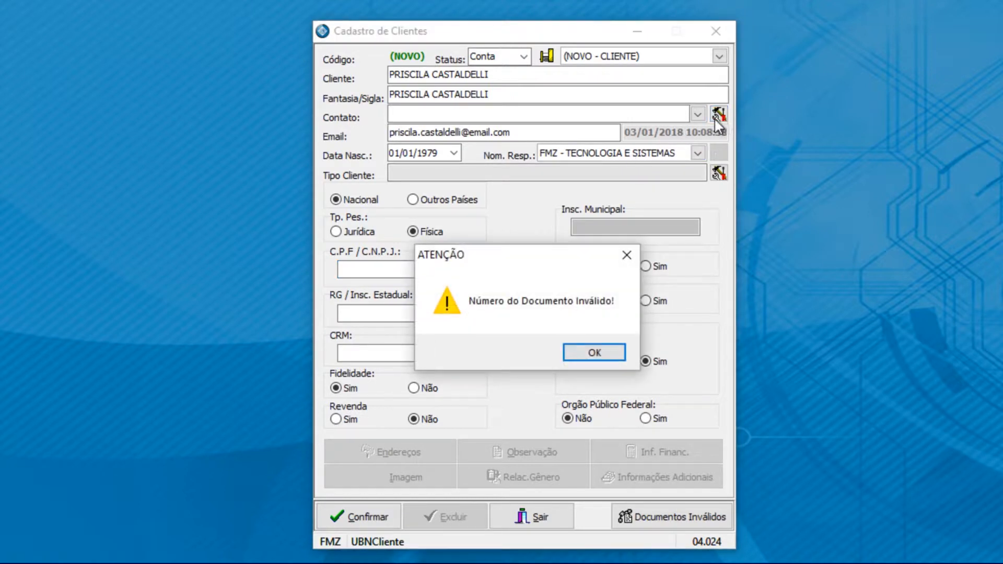
Step: Dismiss the invalid document warning, set Nom. Resp. to FMZ TECNOLOGIA, and save the record
click(590, 354)
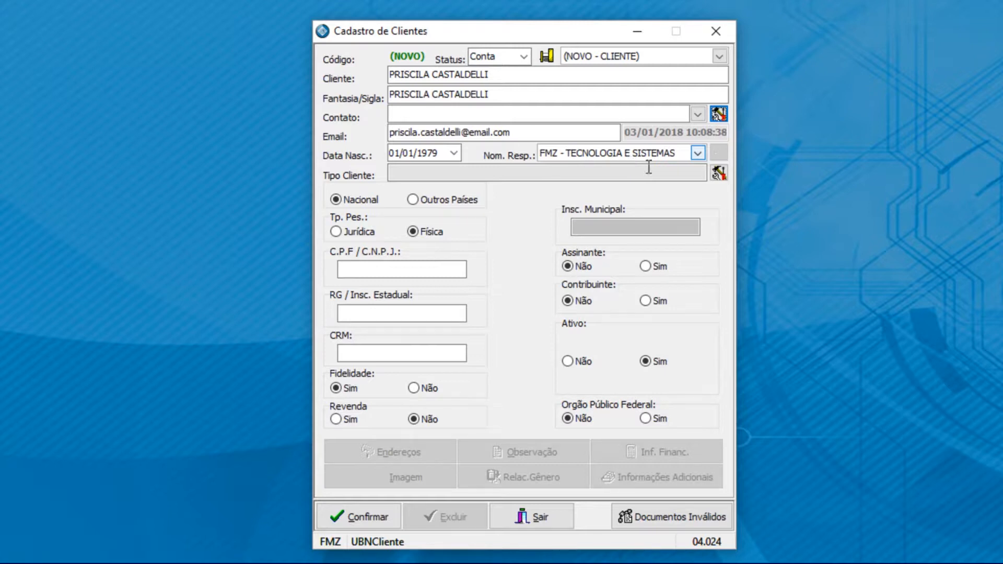
click(695, 154)
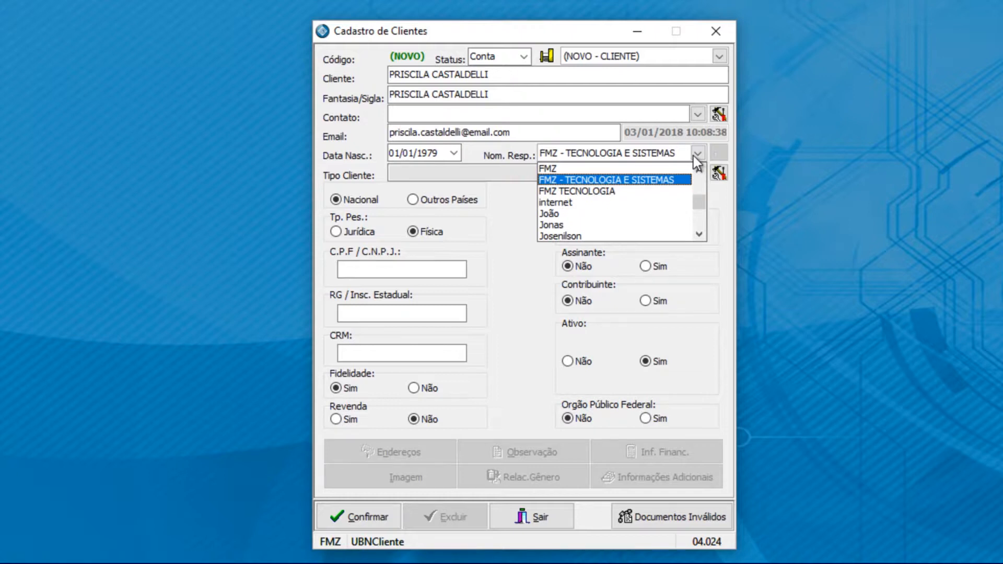
click(587, 191)
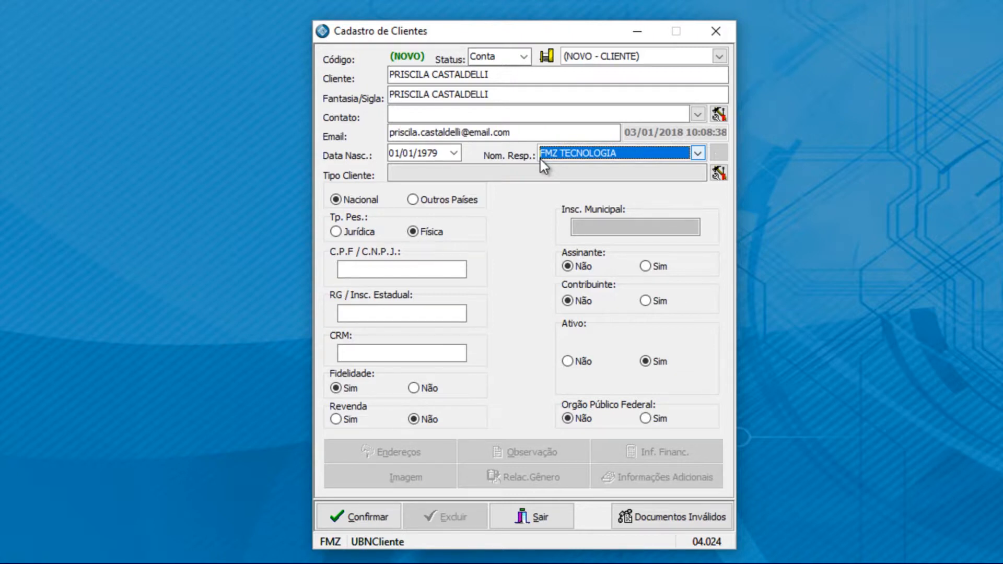
click(361, 525)
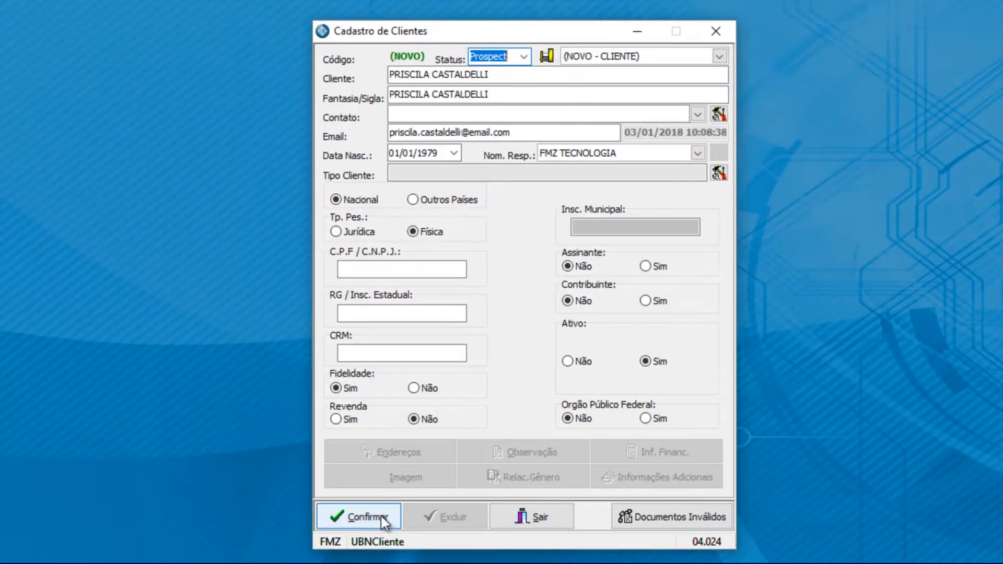
Step: Save the client record again and begin registering a new client type
click(384, 519)
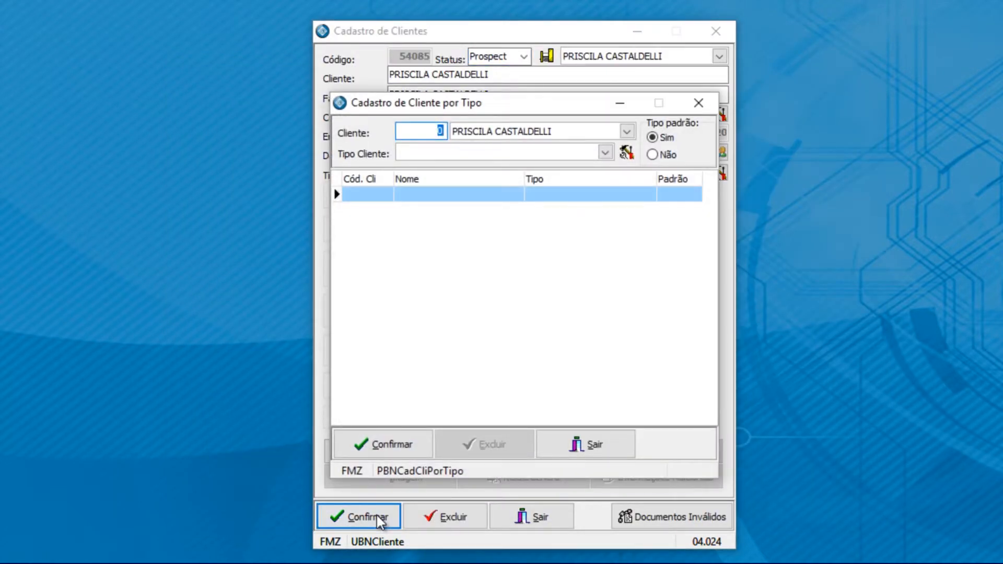
drag(510, 103, 757, 100)
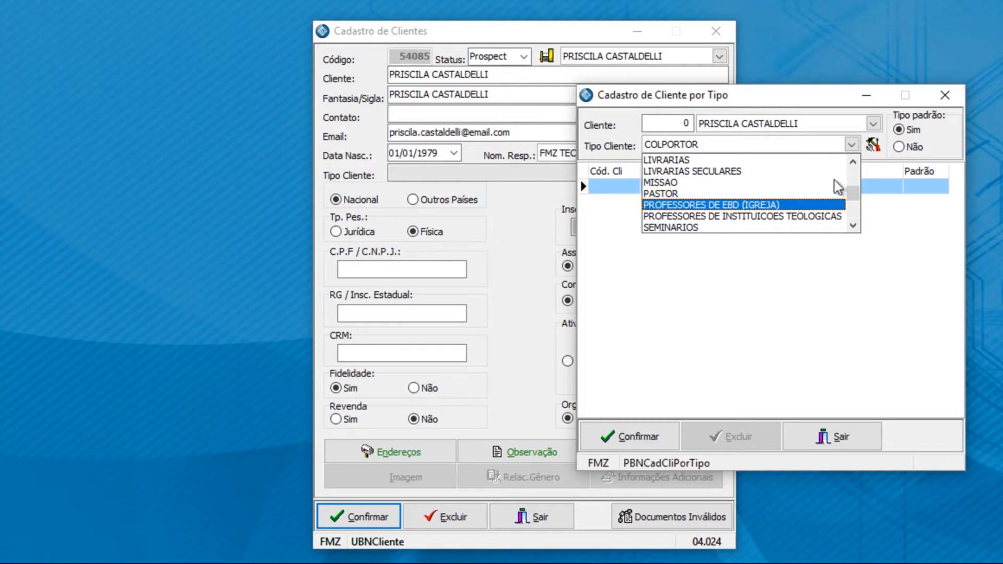
click(872, 145)
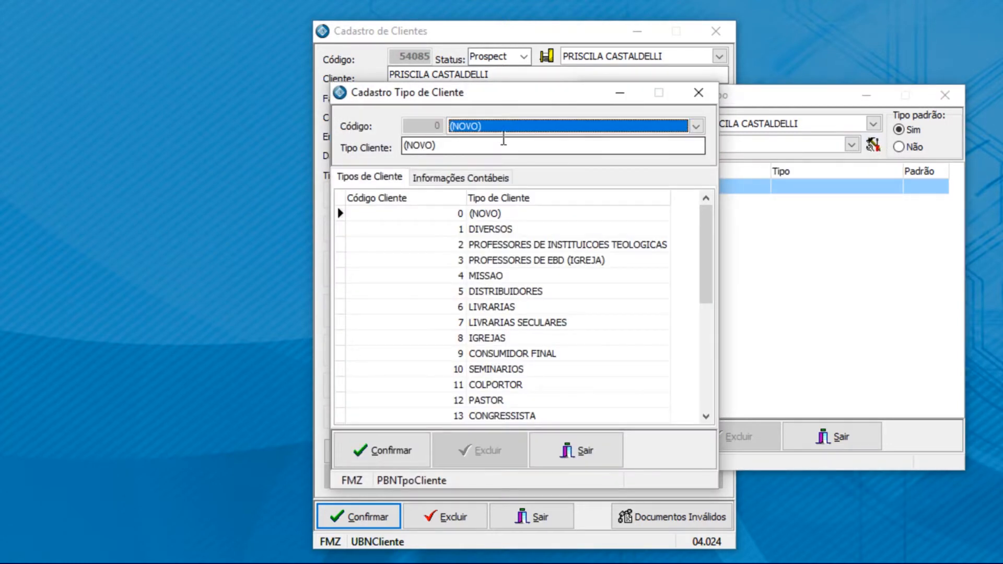
Step: Create a client type named LEADS and confirm it as the client's type
key(Tab)
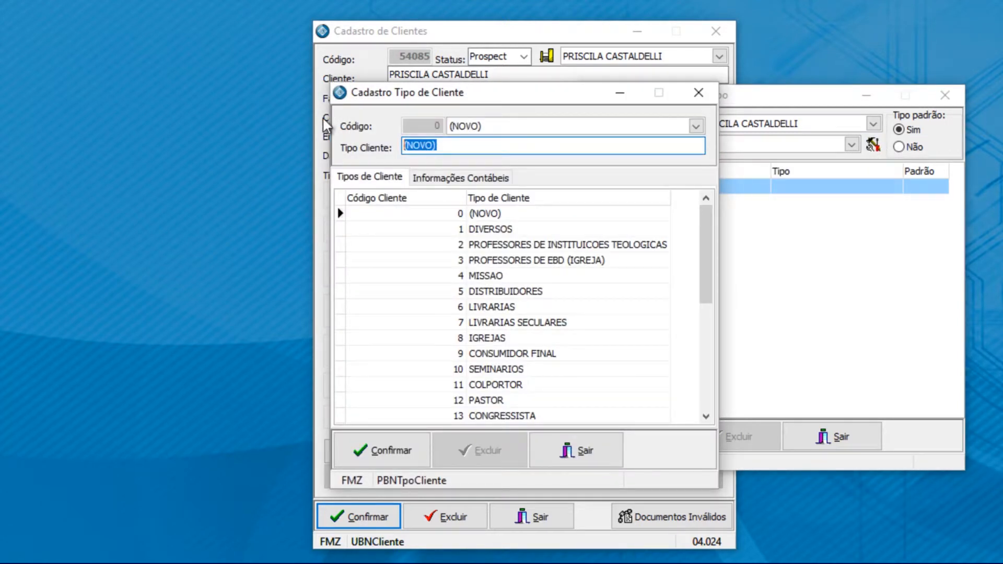
text(LEADS)
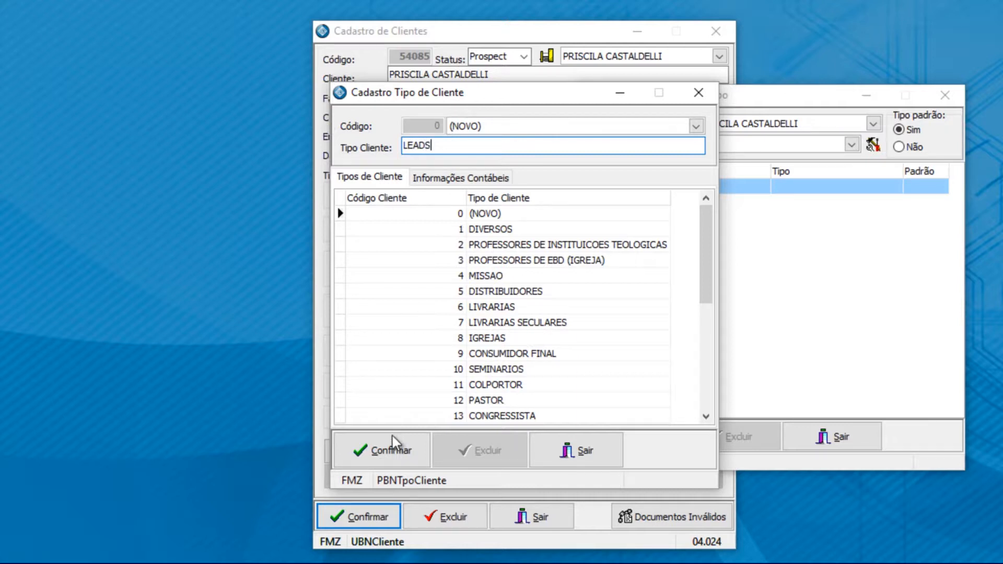
click(389, 450)
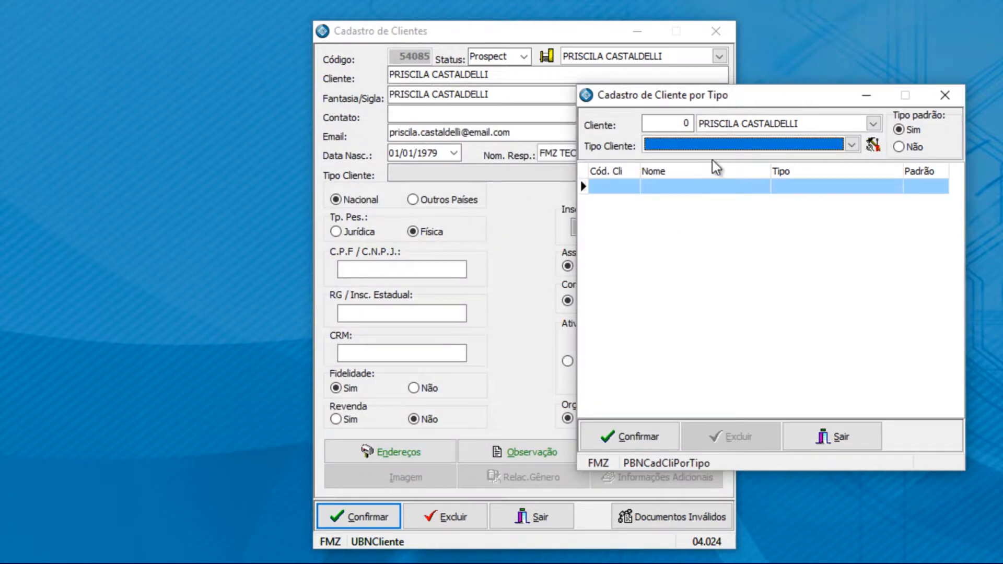
click(650, 437)
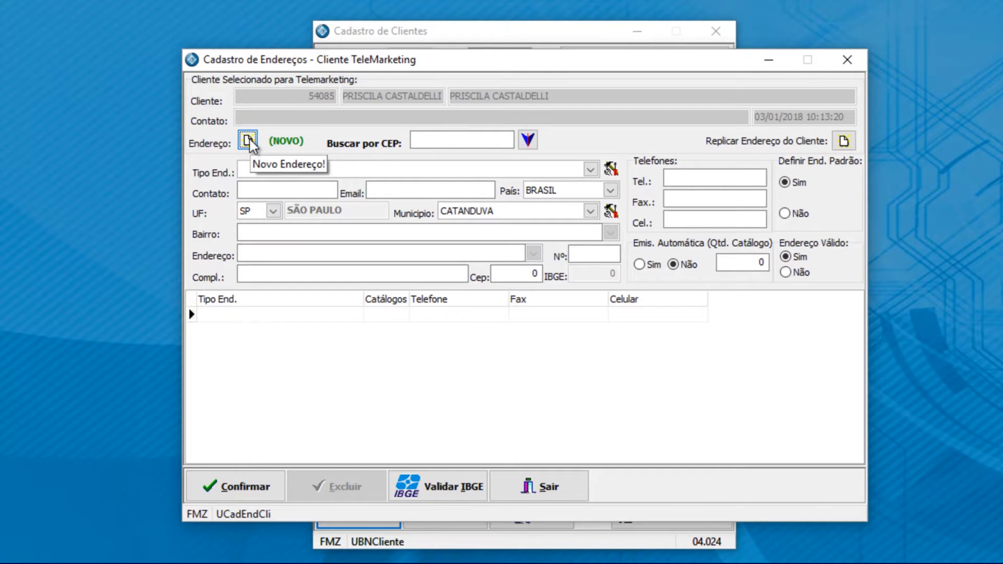
click(280, 171)
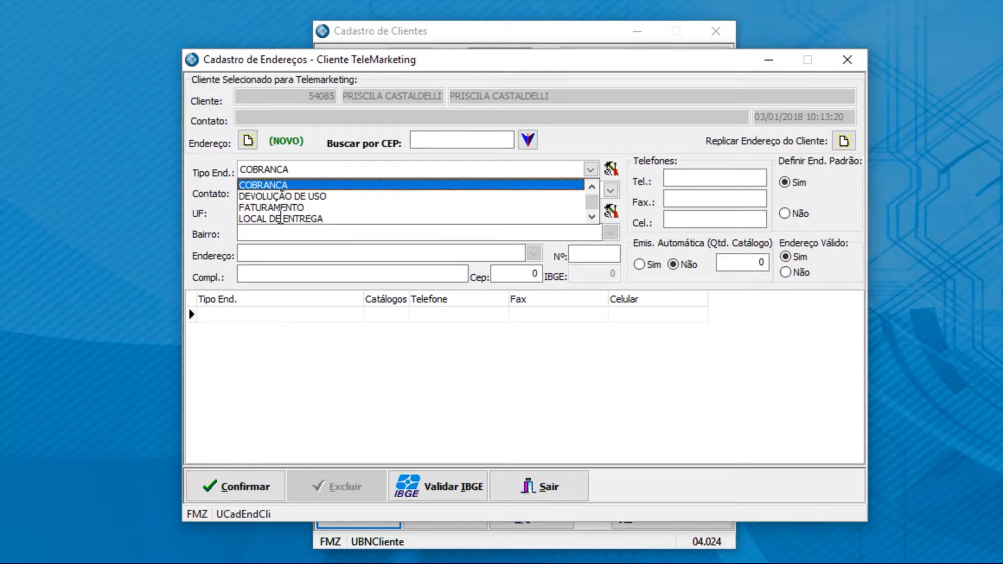
click(277, 208)
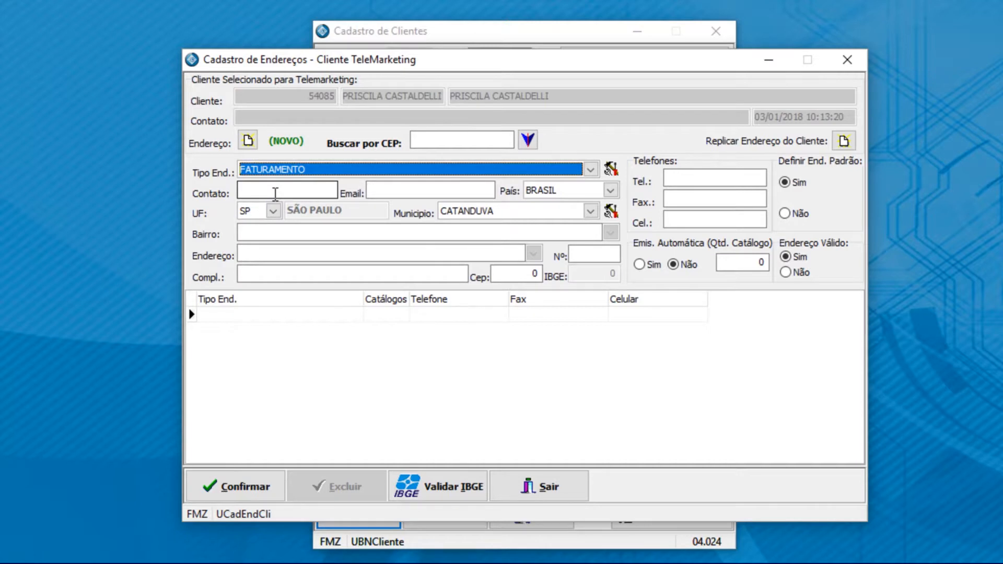
click(470, 139)
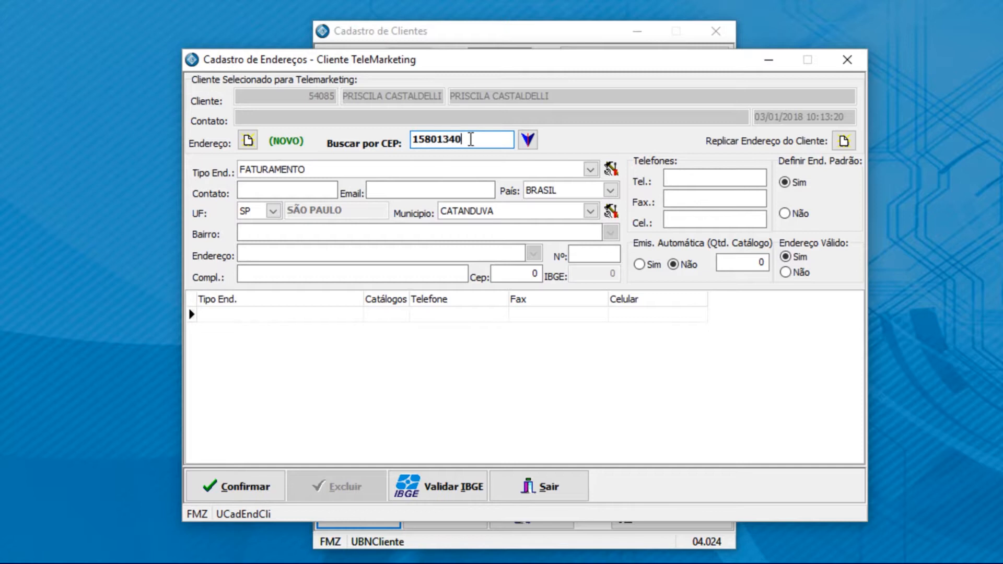
click(527, 140)
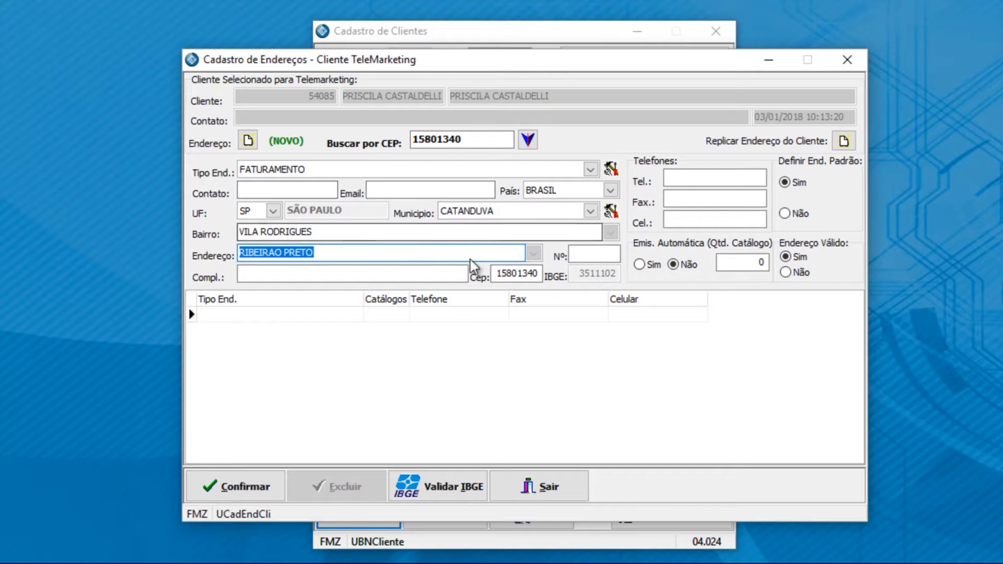
click(578, 254)
key(Return)
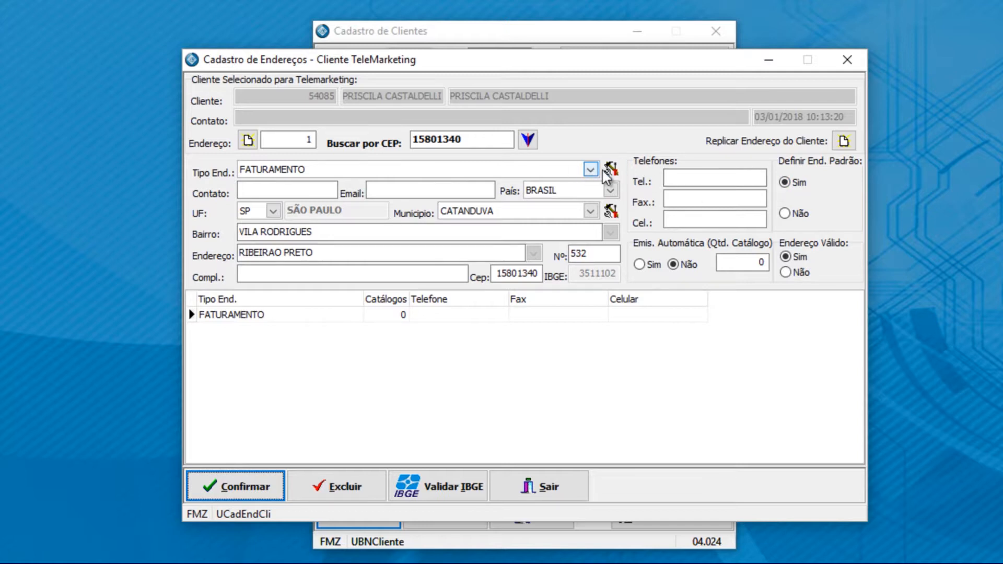
click(248, 140)
click(255, 172)
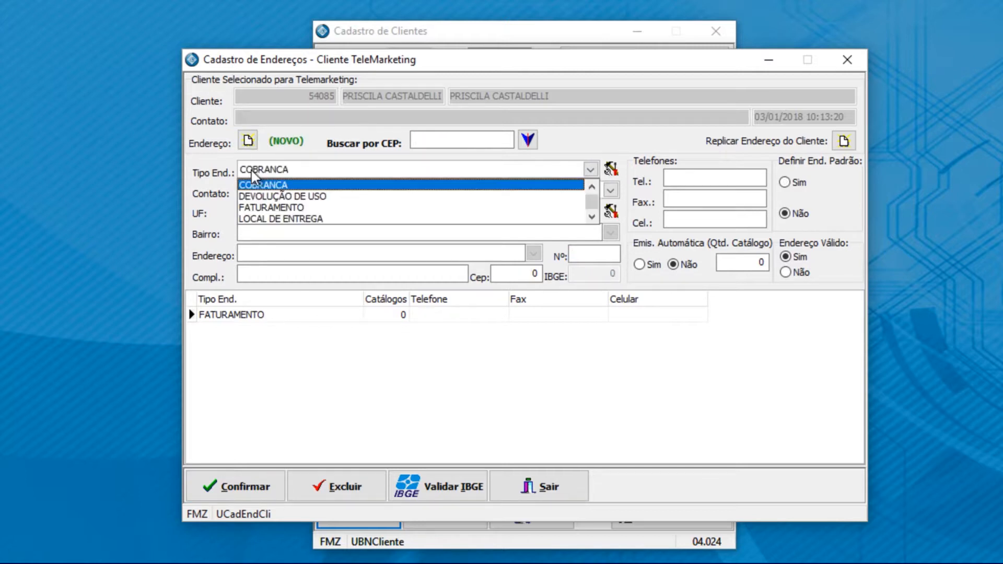
click(271, 219)
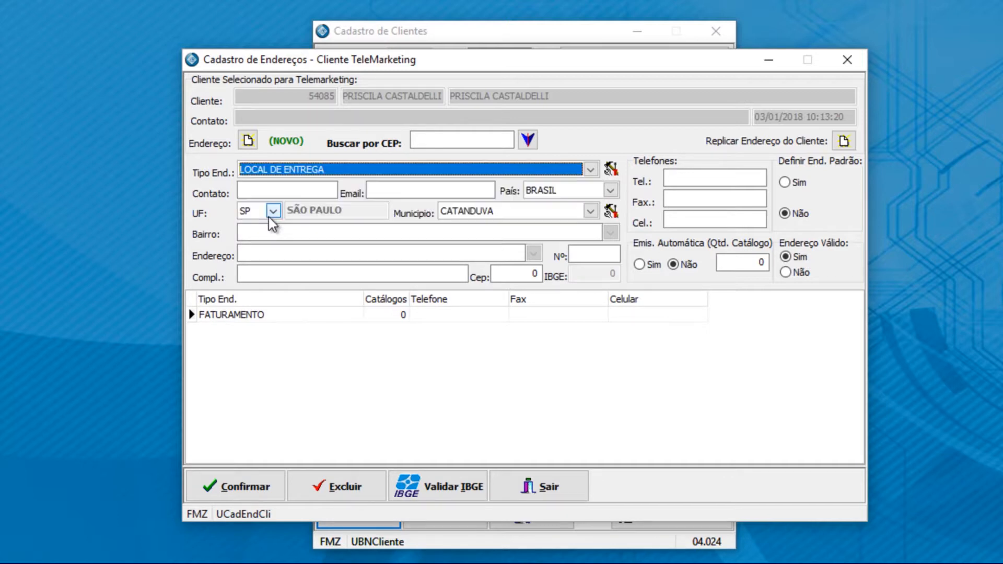
click(449, 141)
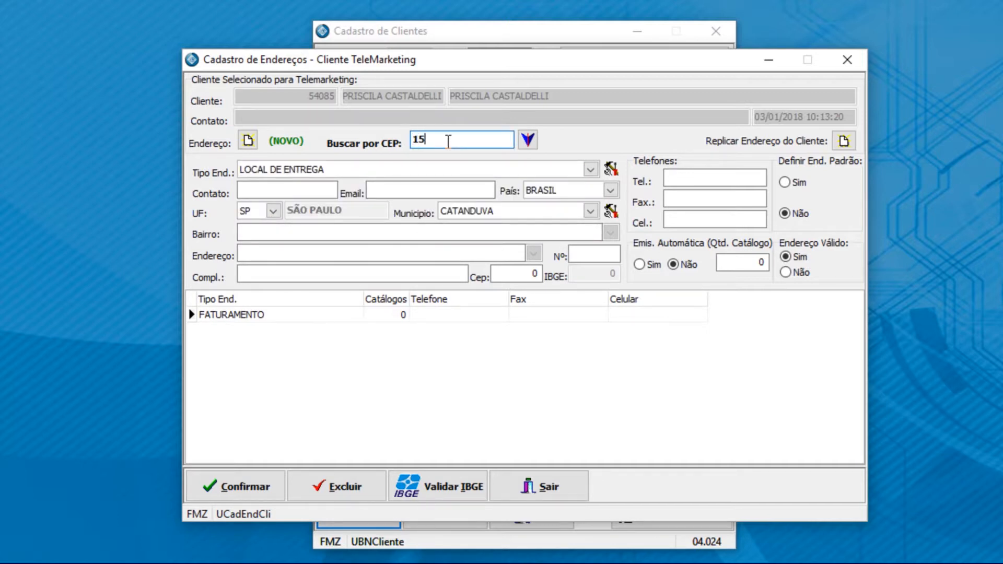
click(528, 139)
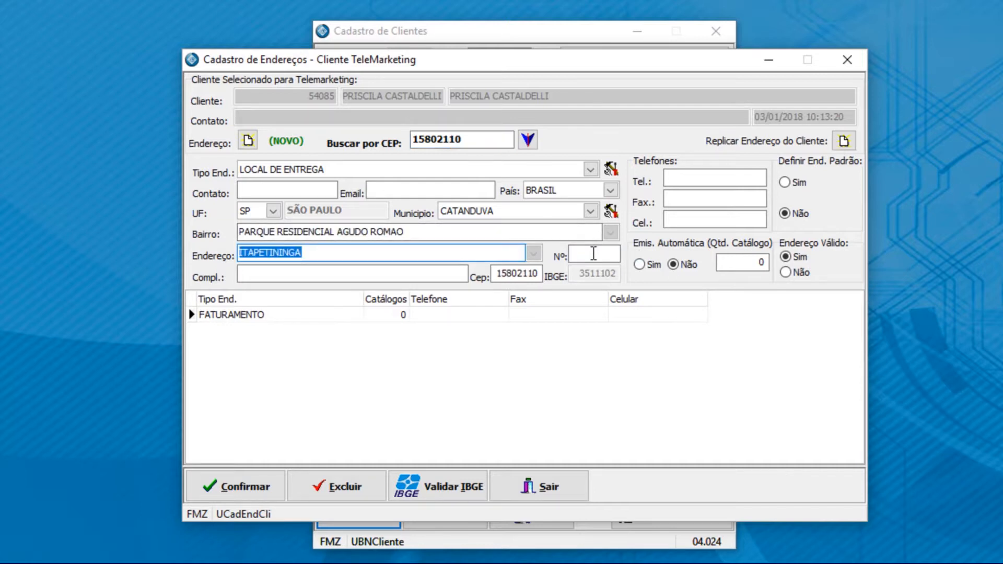
click(592, 253)
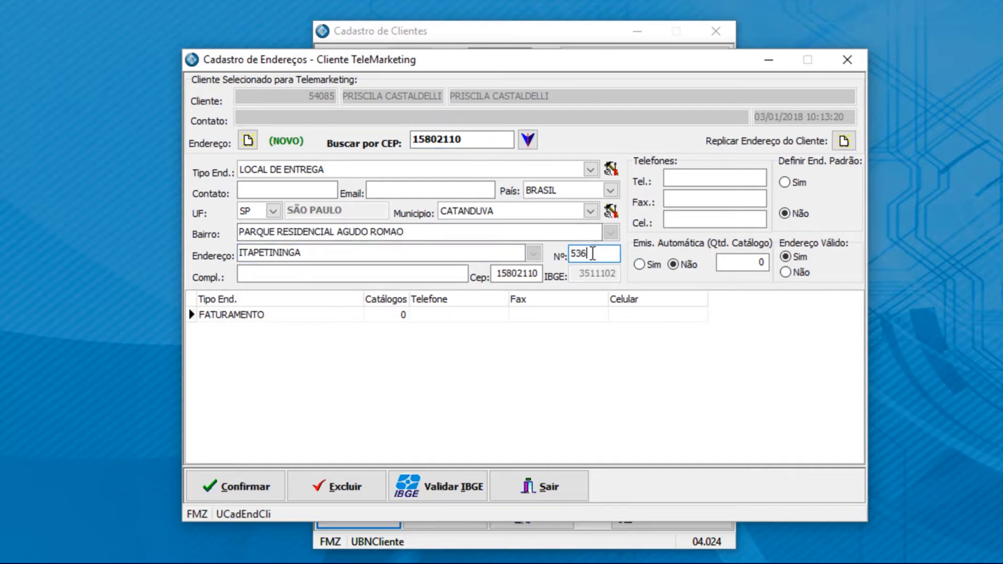
click(259, 491)
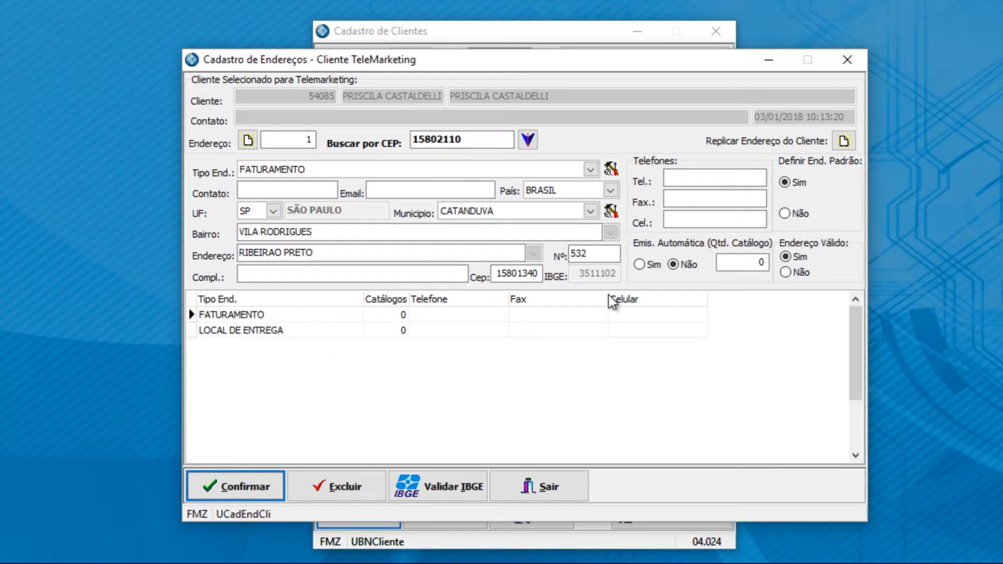
click(273, 331)
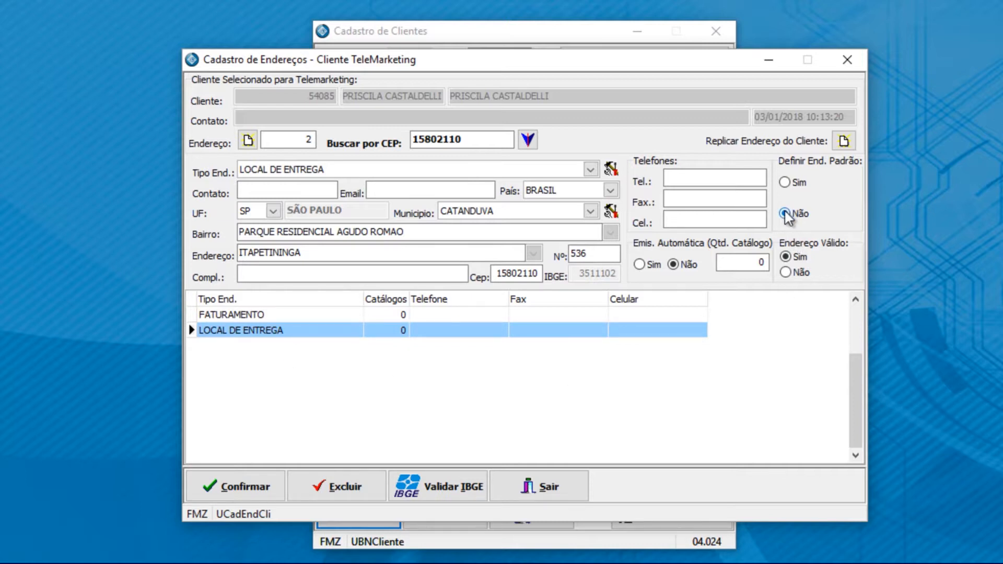
click(787, 184)
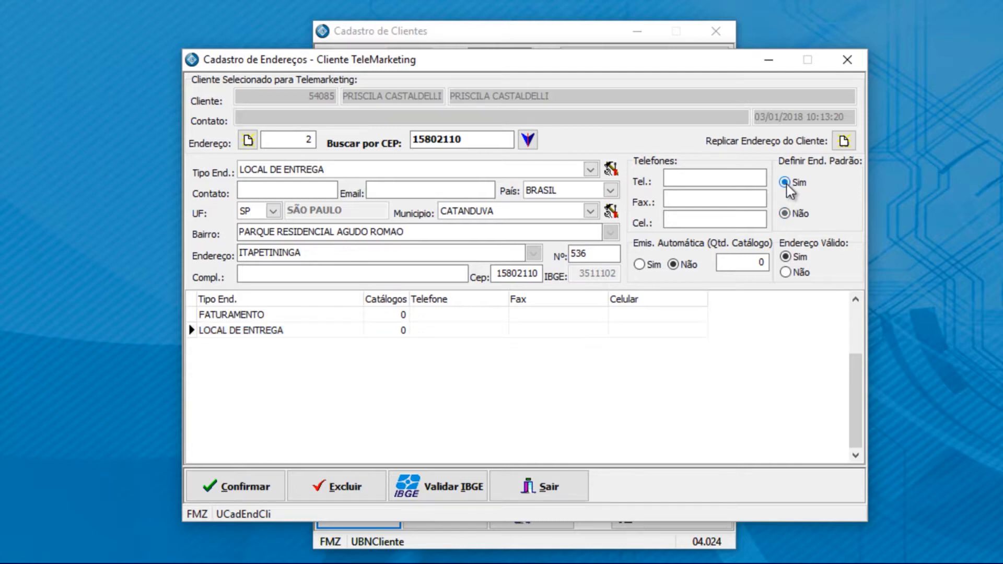
click(313, 316)
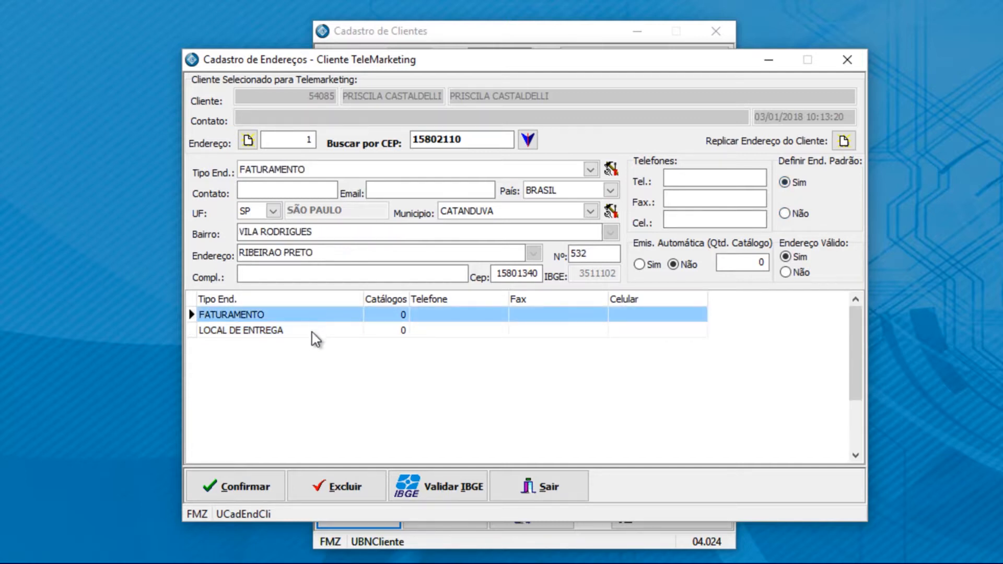
click(316, 332)
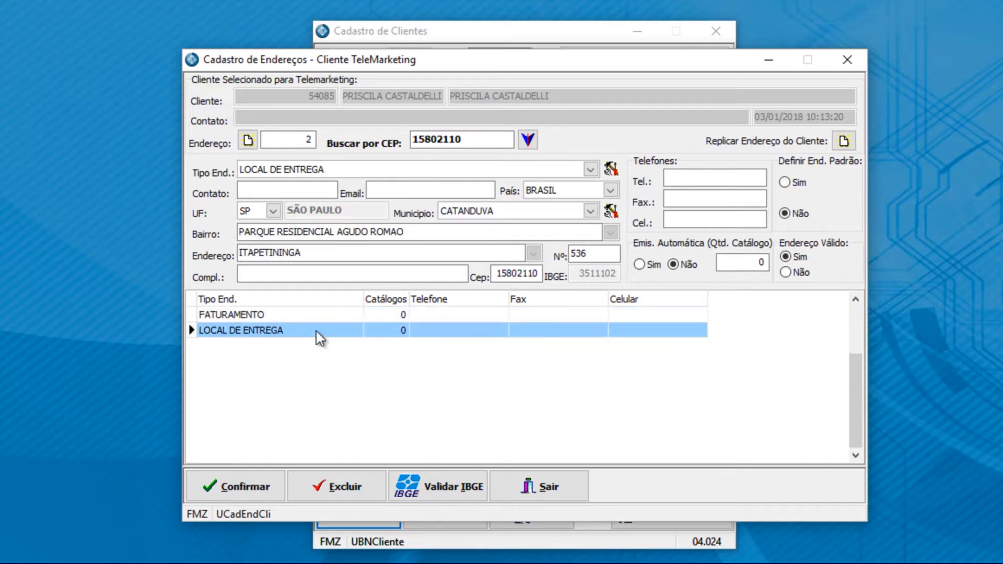
click(294, 316)
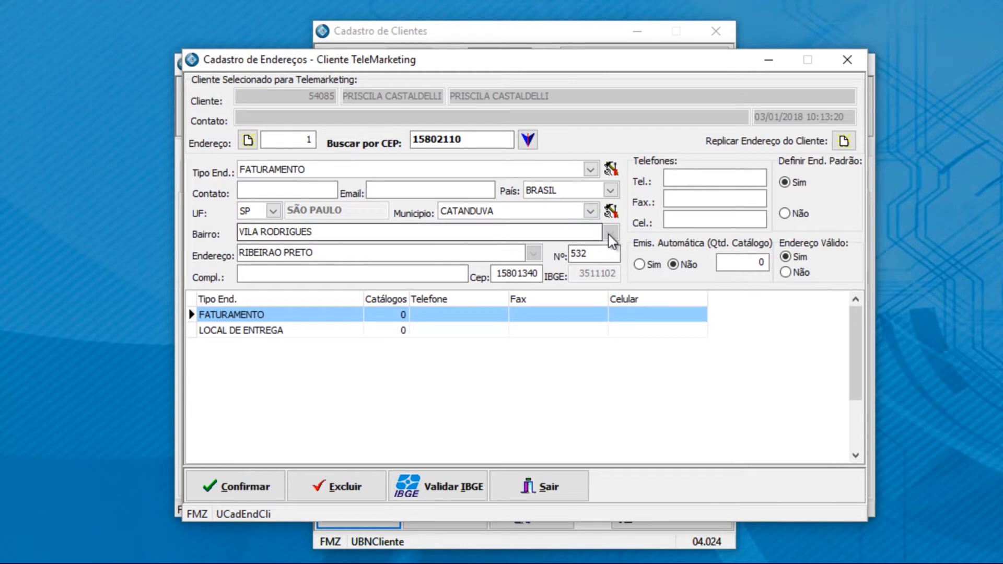
Step: Enable automatic sending of 3 catalogues to the FATURAMENTO address and validate its IBGE code
click(639, 264)
click(753, 265)
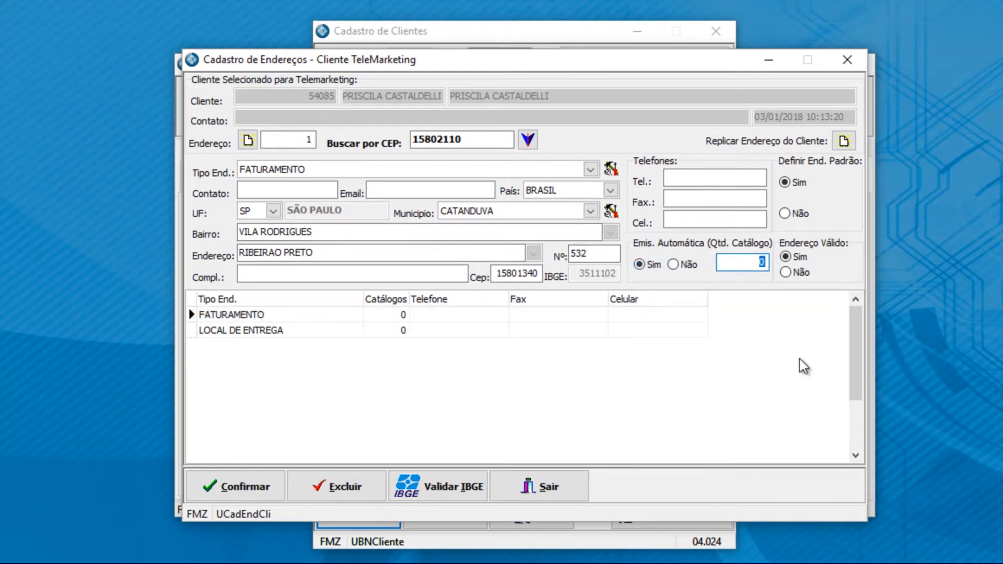
text(3)
click(226, 487)
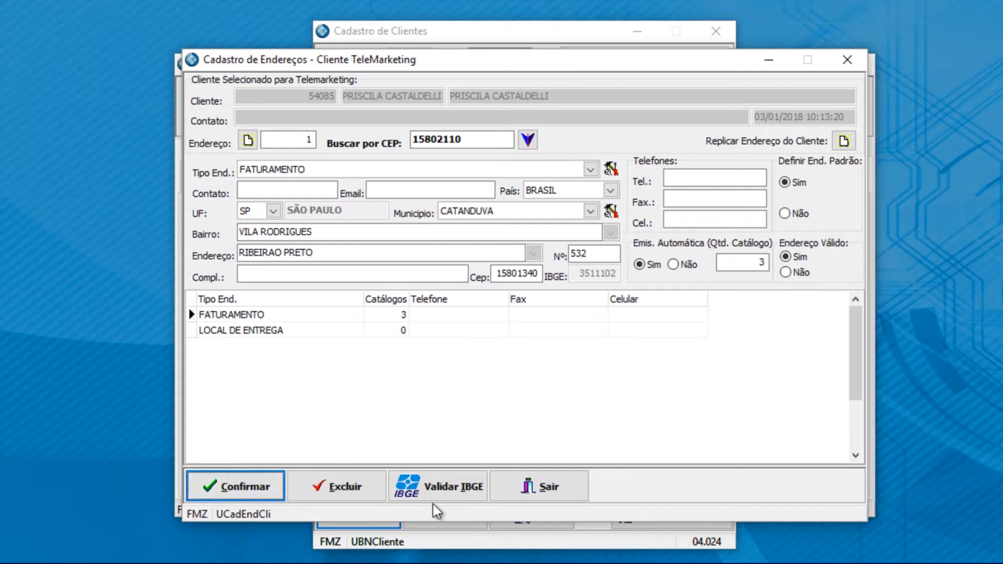
click(444, 480)
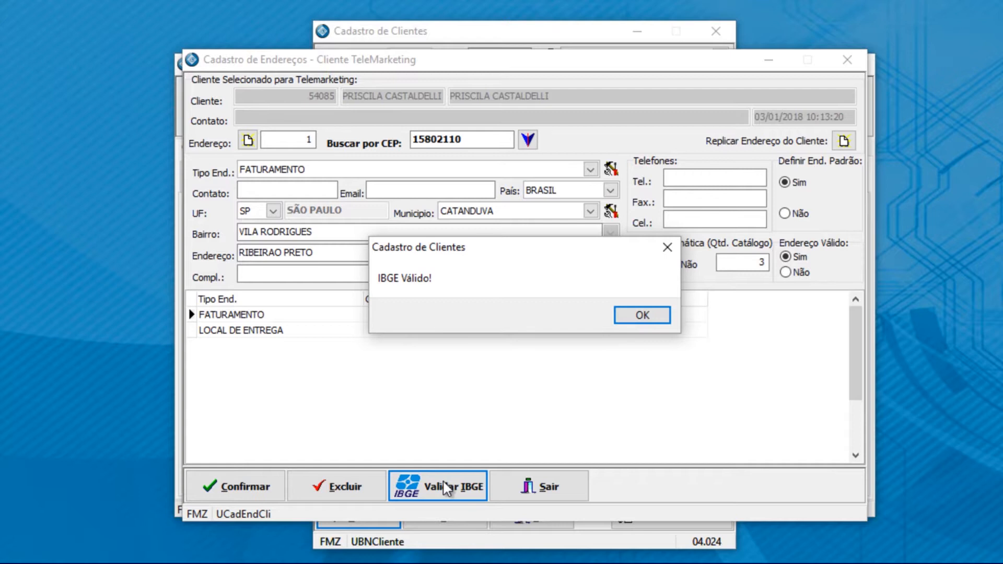
Step: Dismiss the IBGE message, close Endereços and open the client's Observação window
click(642, 315)
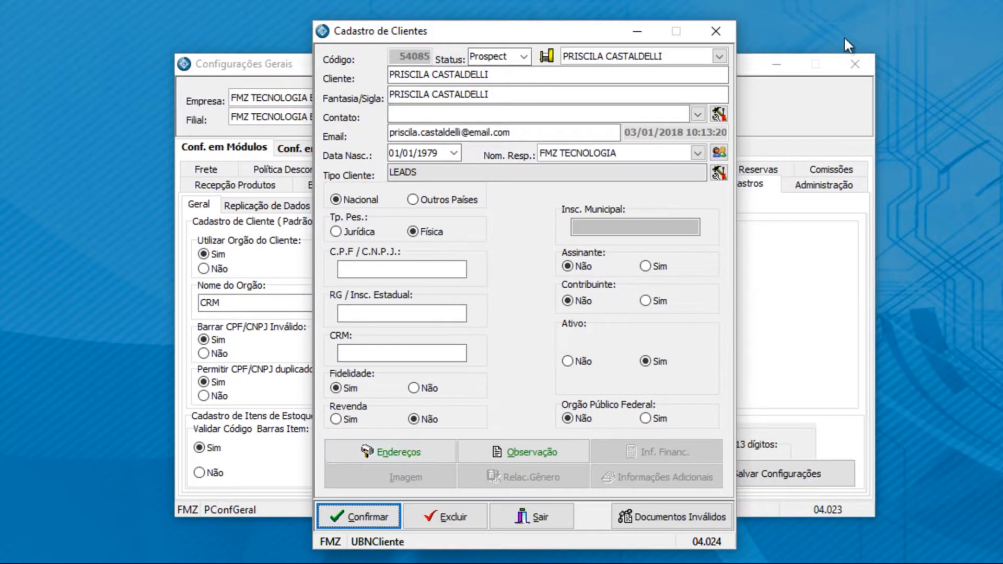
click(771, 63)
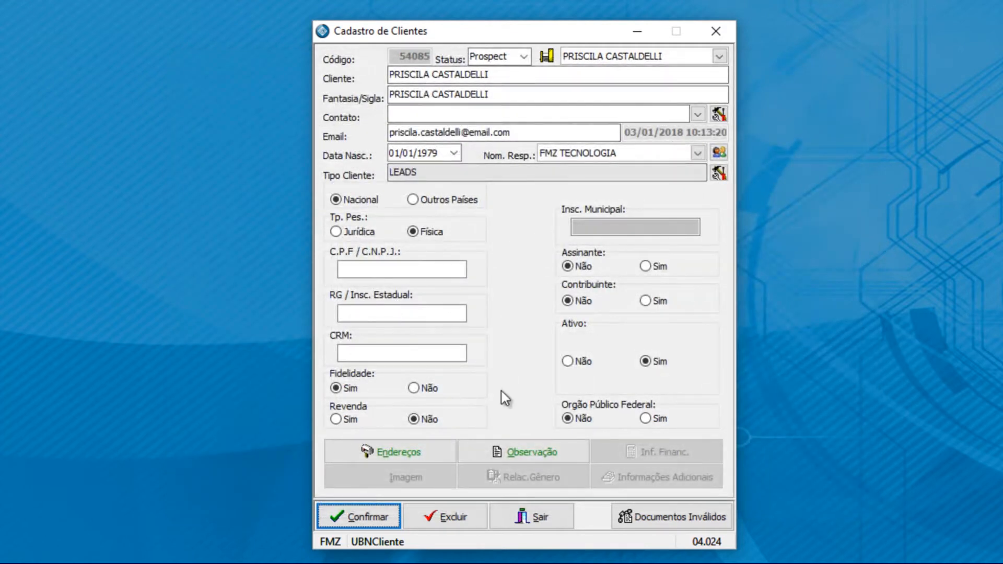
click(499, 453)
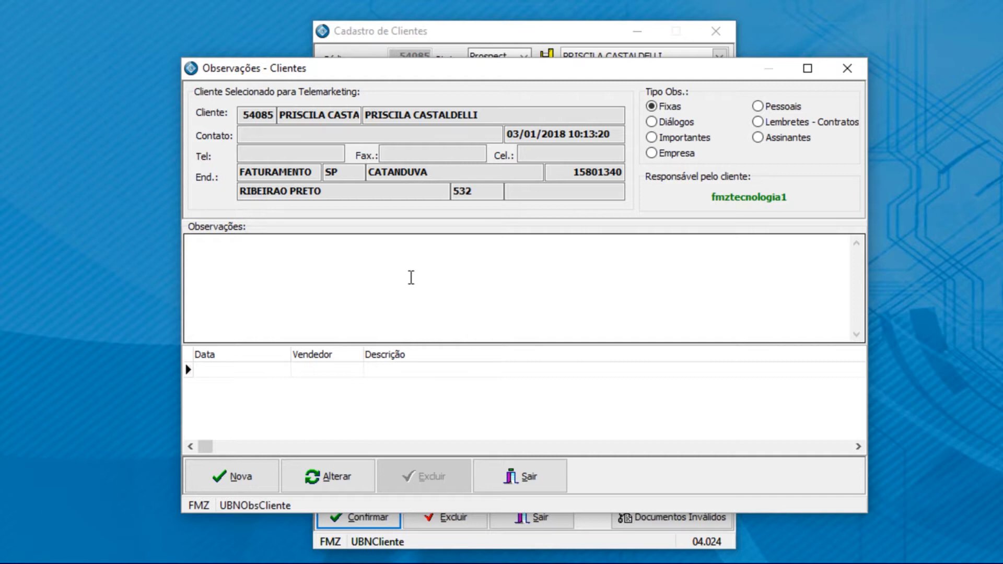
Step: Save an Importantes observation reading 'VISITA LOCAL' for the client
click(651, 122)
click(653, 138)
click(405, 299)
text(VISITA LOCAL)
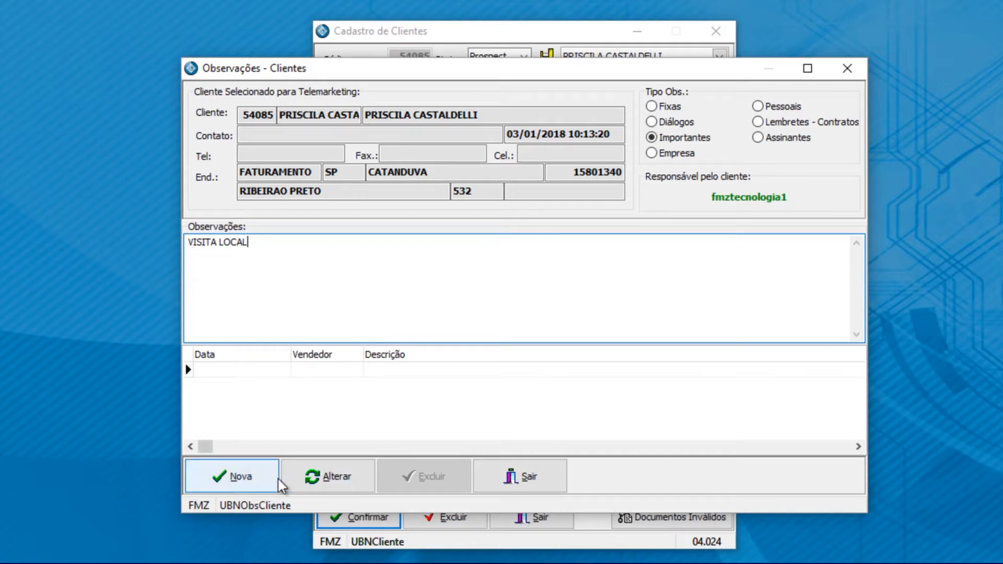
click(274, 477)
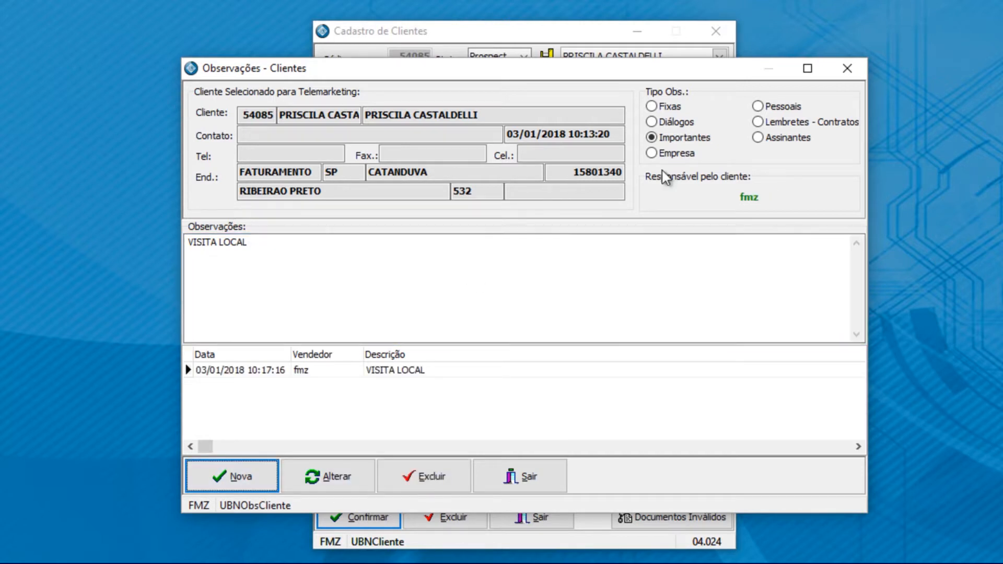
Step: Reopen the observations to verify the Importantes note was saved, then close them
click(548, 480)
click(553, 454)
click(676, 123)
click(674, 138)
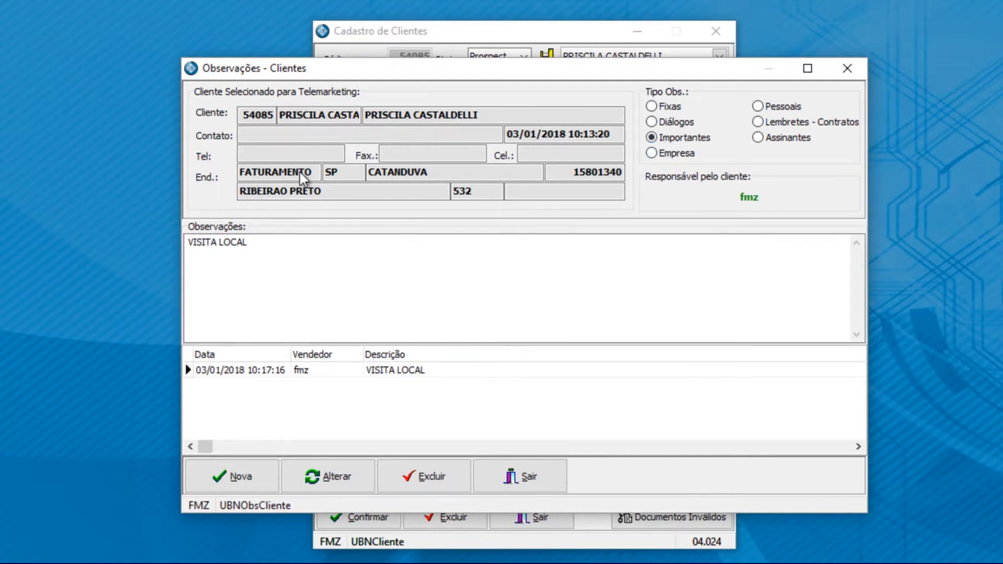
click(542, 477)
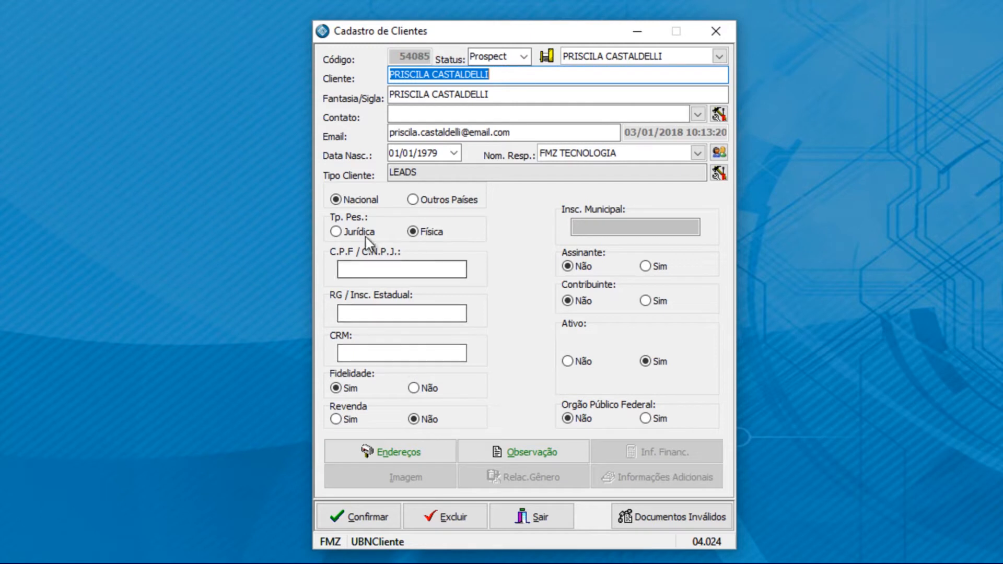
click(343, 231)
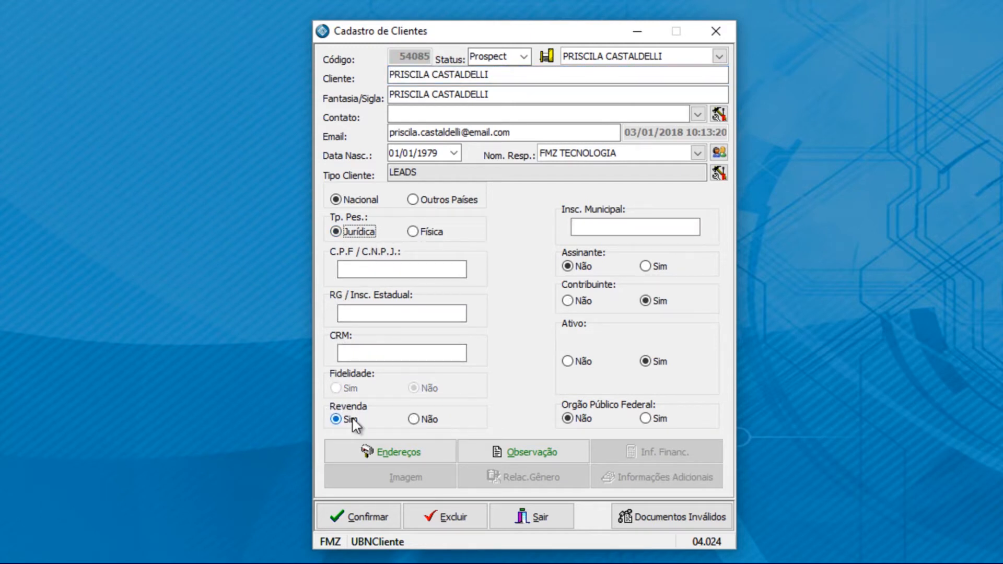
click(432, 422)
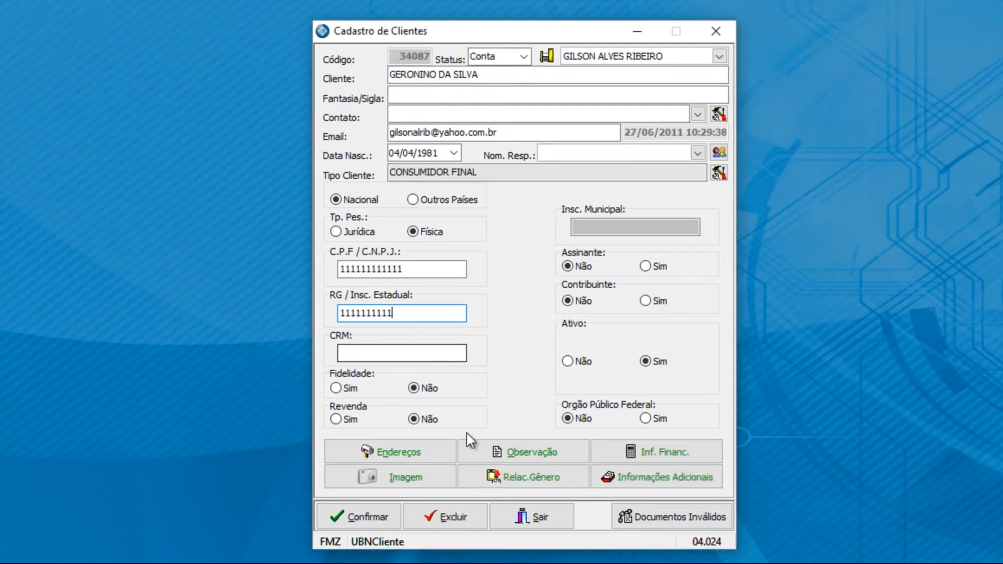
Step: Open the client's Inf. Financ. discount and payment-conditions window
click(685, 448)
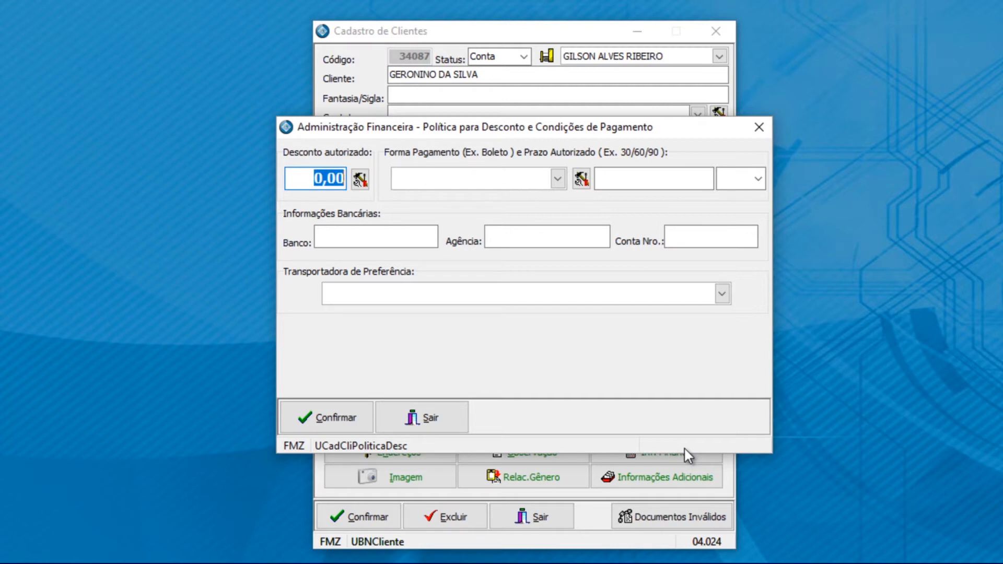
Step: Give the client a 20 discount with the policy defined by publisher
text(20)
click(360, 179)
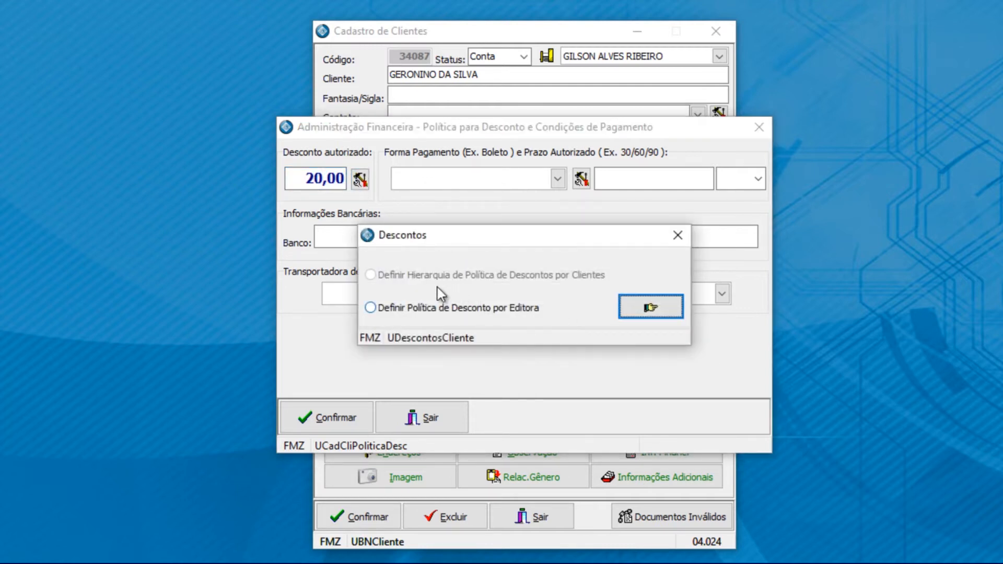
click(371, 307)
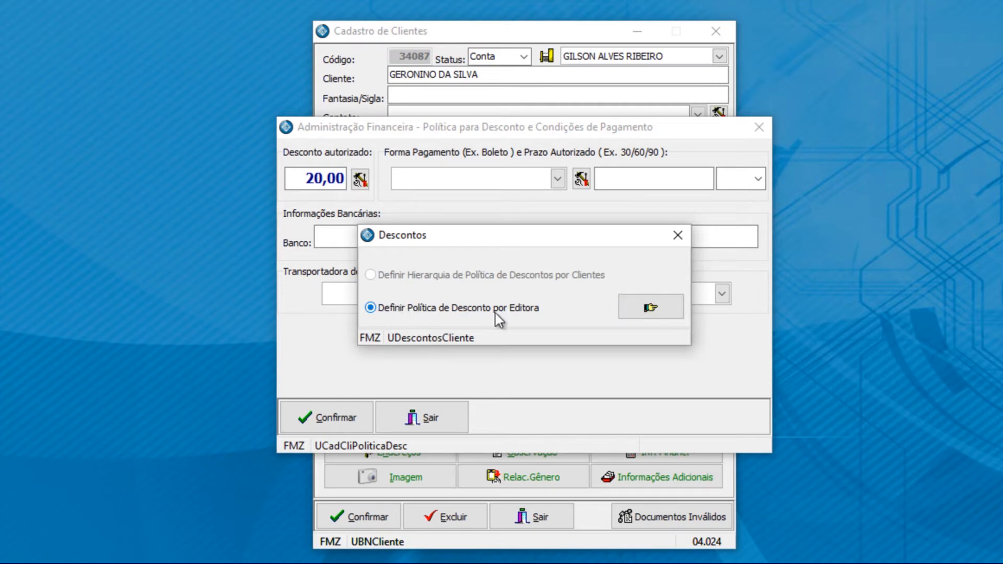
click(651, 309)
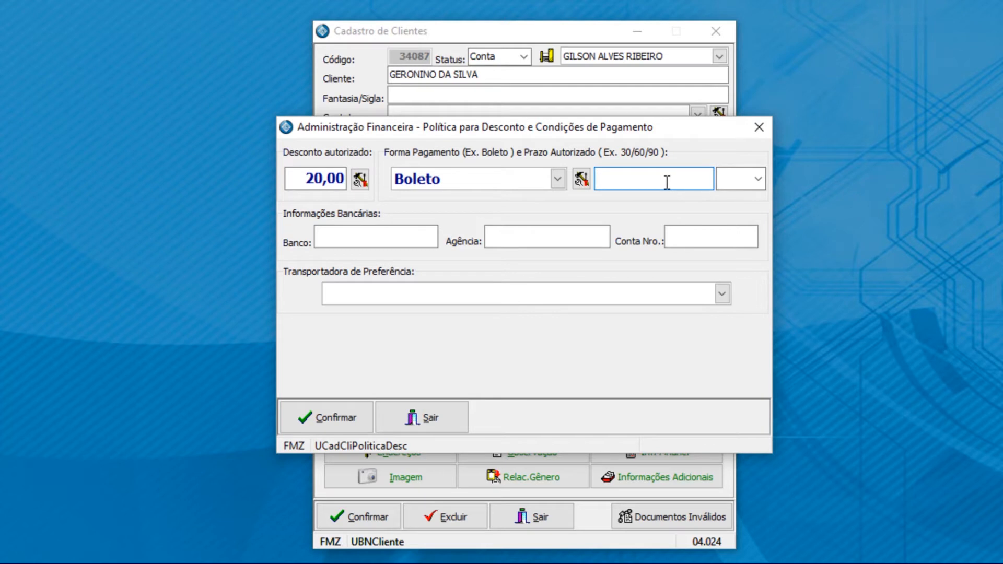
Step: Set the payment term to 30 DD
text(30)
click(758, 178)
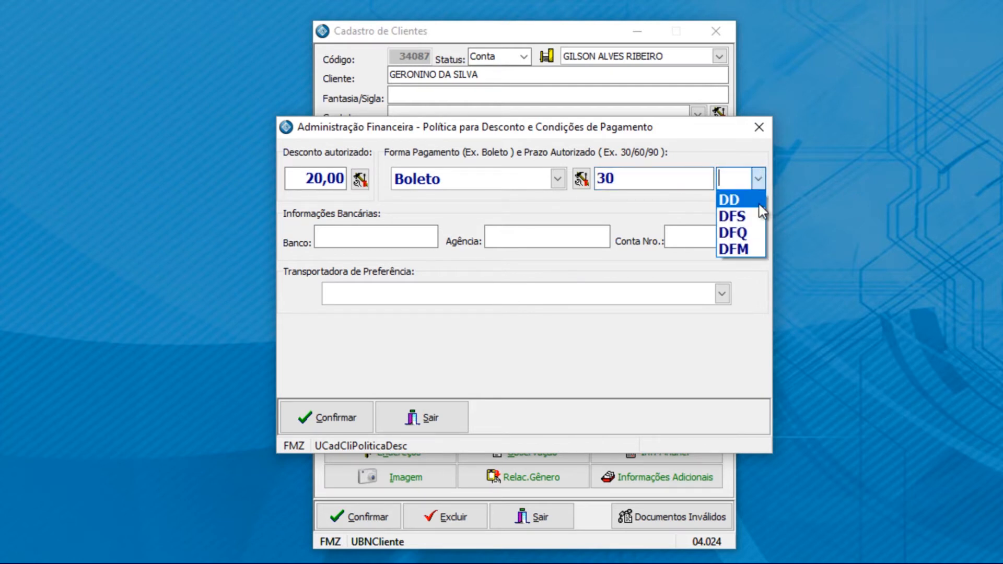
click(750, 203)
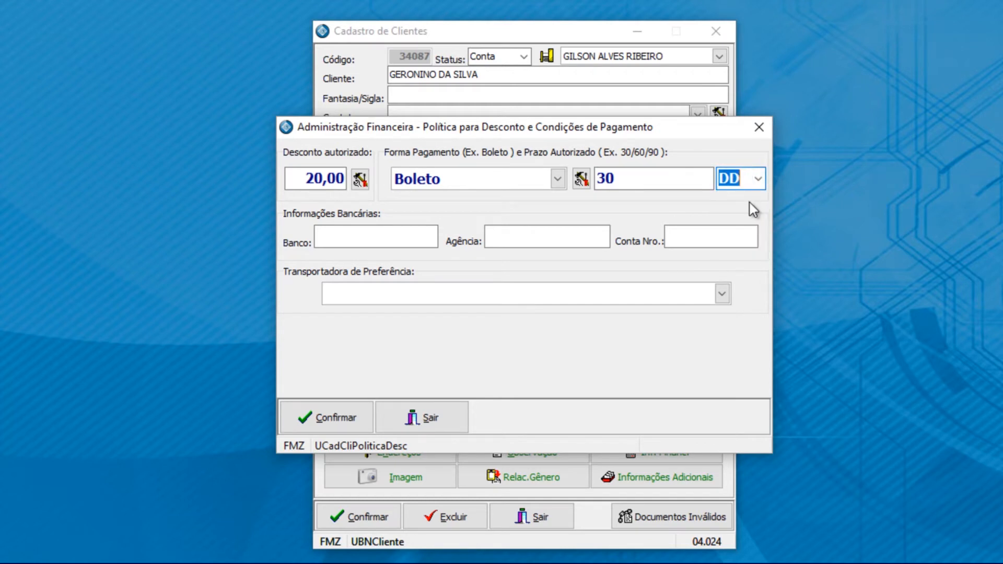
click(426, 236)
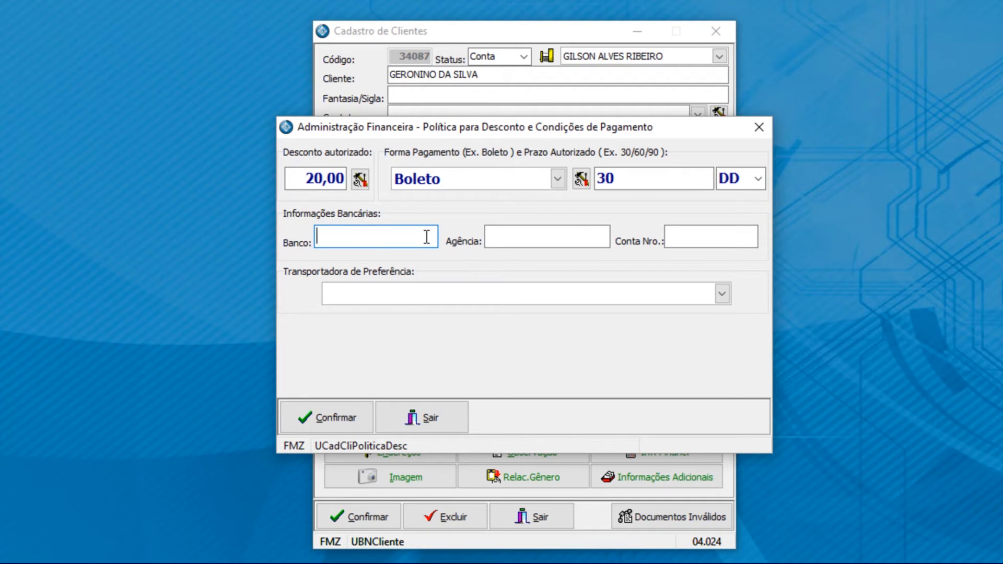
Step: Make 1 OPCAO LOGISTICA LTDA - ME the preferred carrier and save the financial policy
click(428, 293)
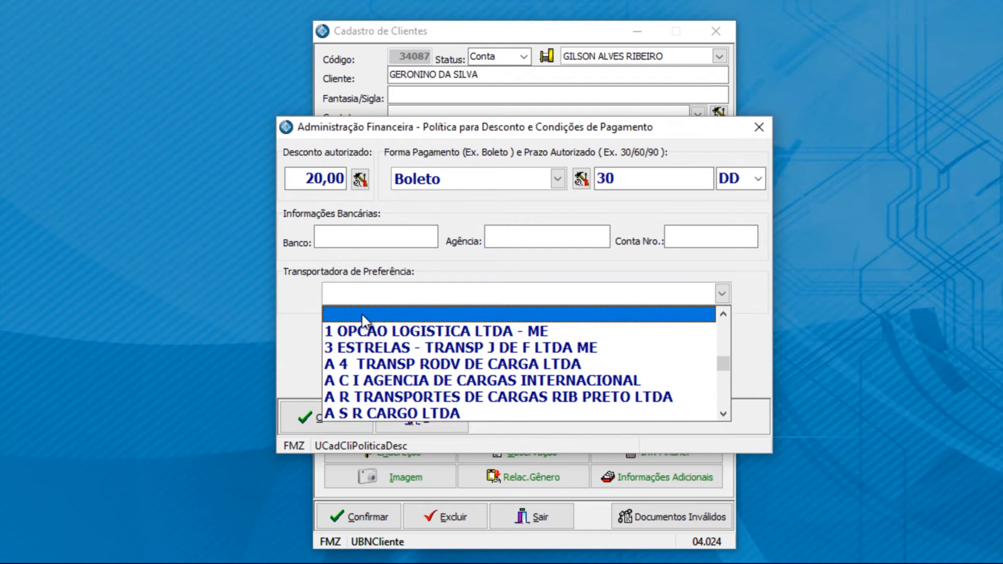
click(394, 317)
click(402, 299)
click(397, 327)
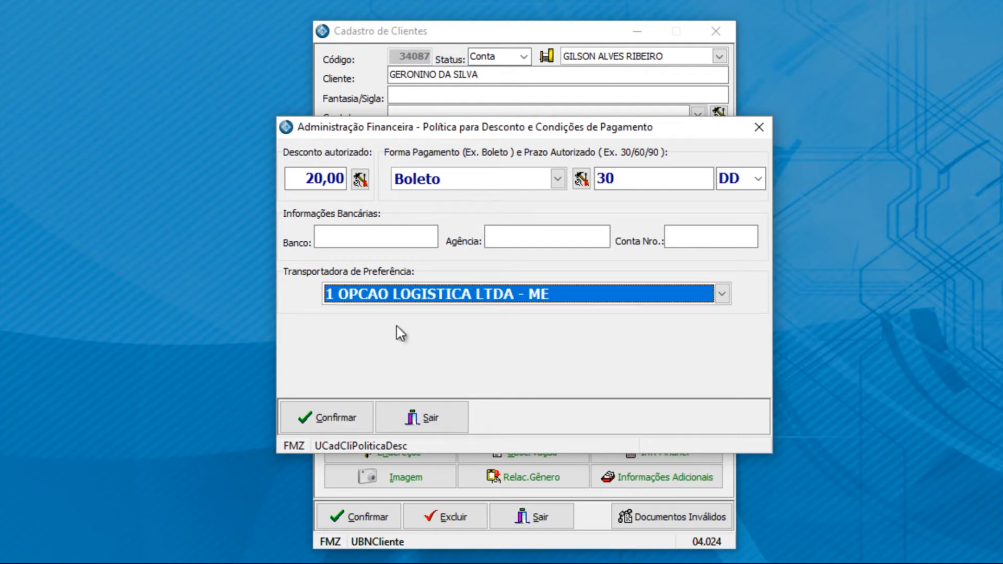
click(344, 419)
click(672, 460)
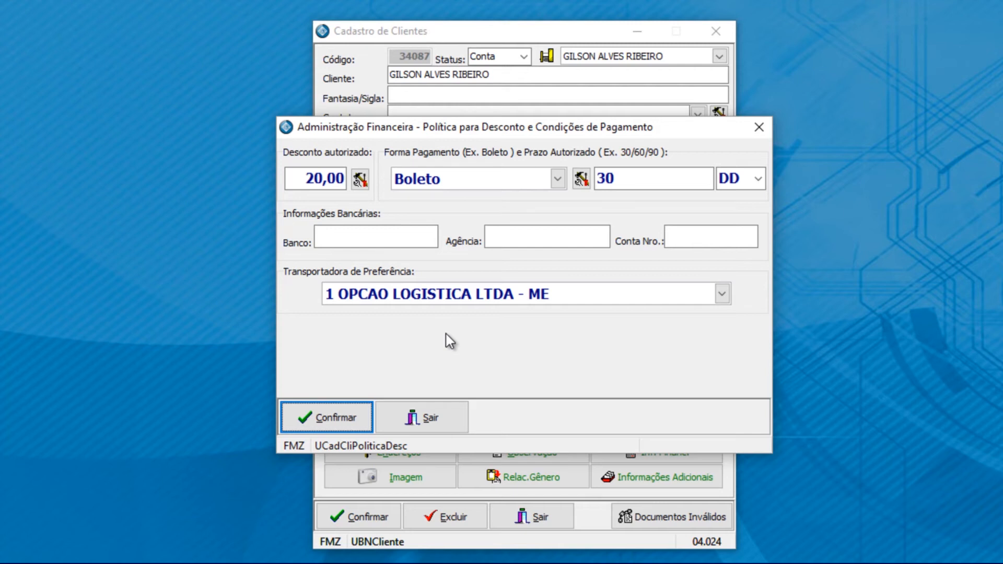
click(438, 424)
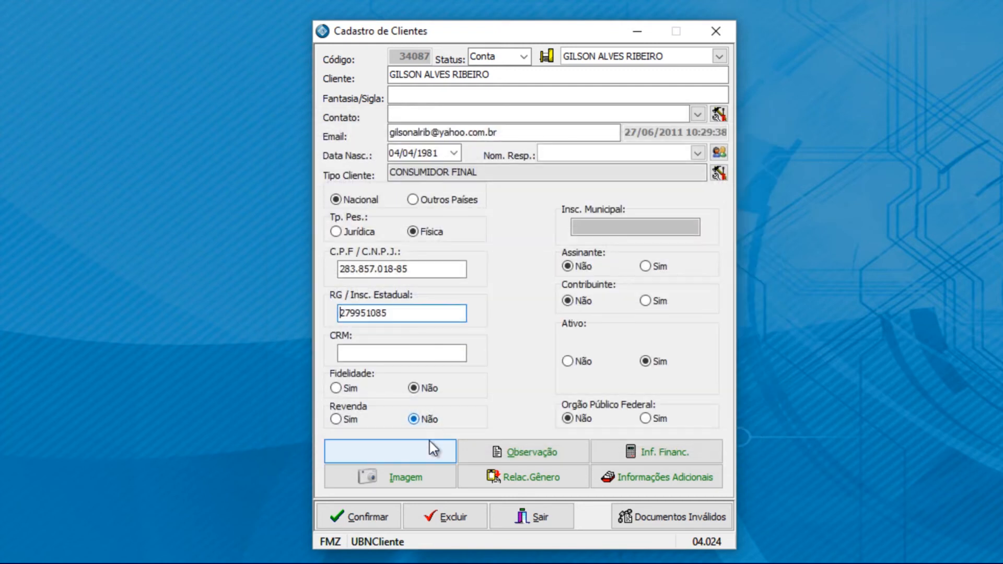
Step: Review the client's related images, then open the Relac.Gênero genre dialog
click(397, 484)
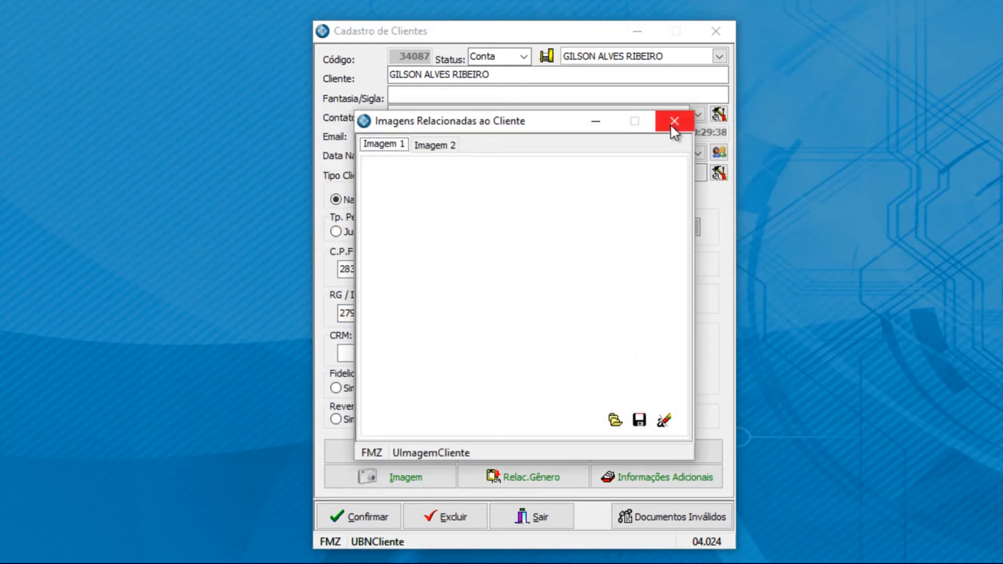
click(674, 121)
click(538, 479)
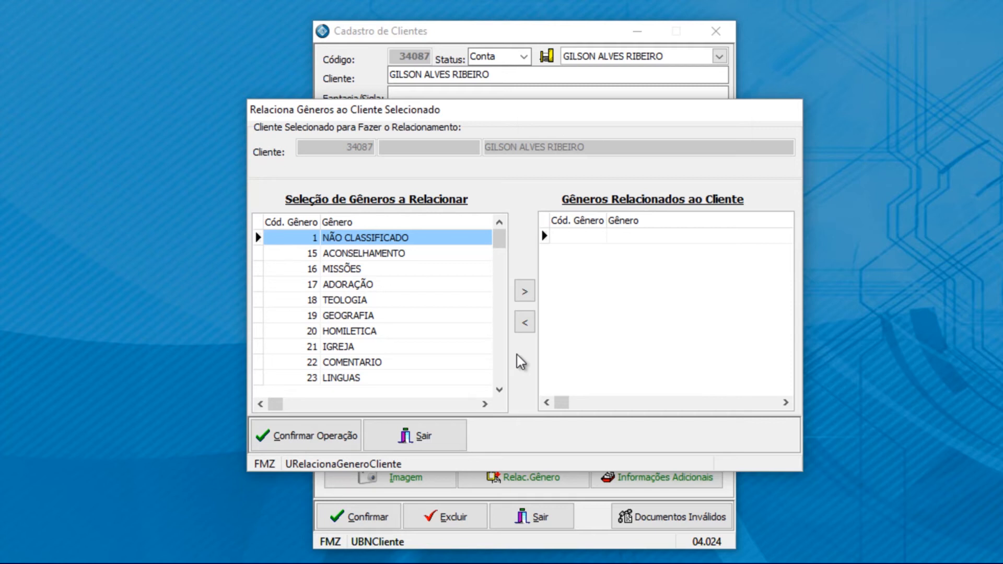
Step: Add GEOGRAFIA and LINGUAS to the client's genres, then leave without saving
click(388, 316)
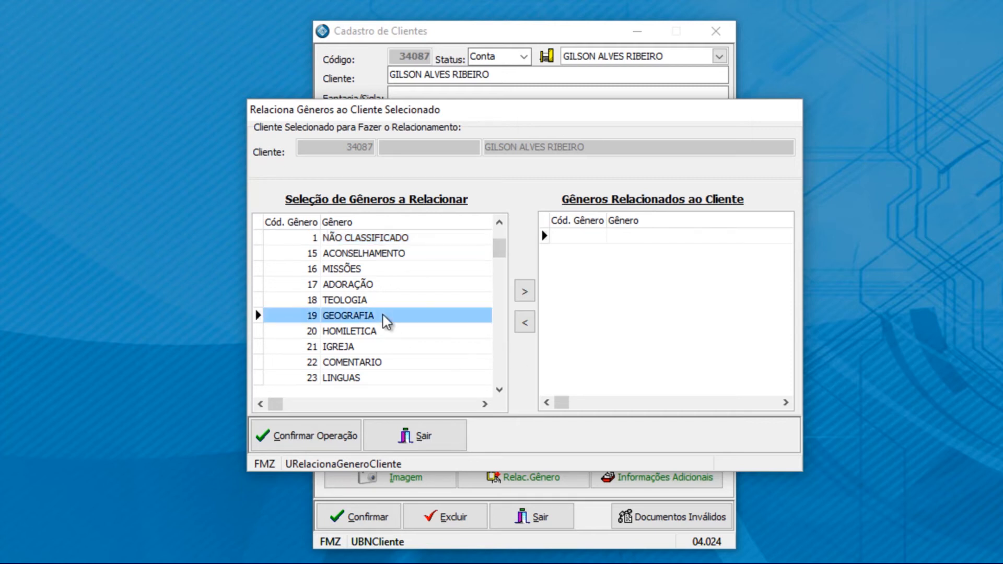
click(530, 293)
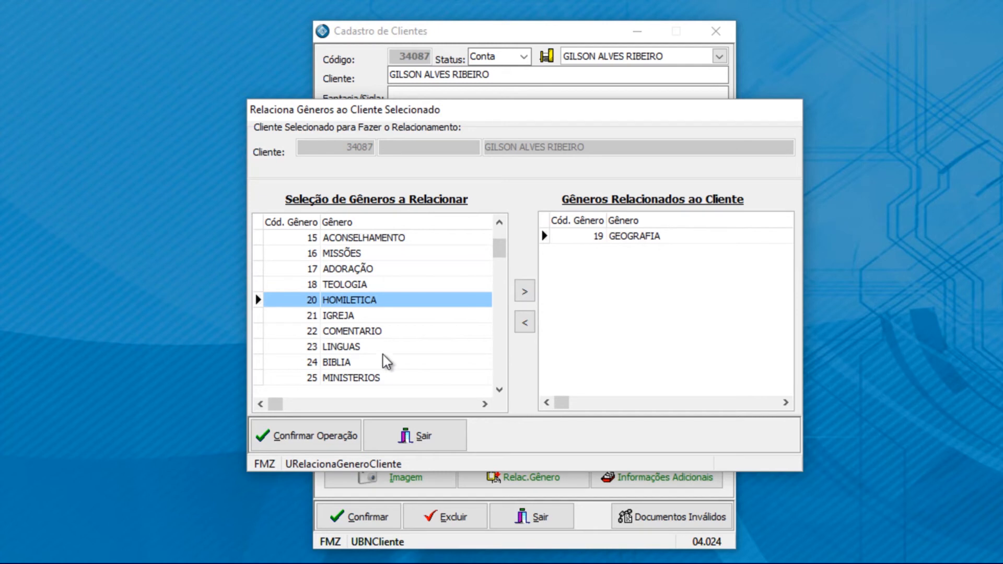
click(387, 347)
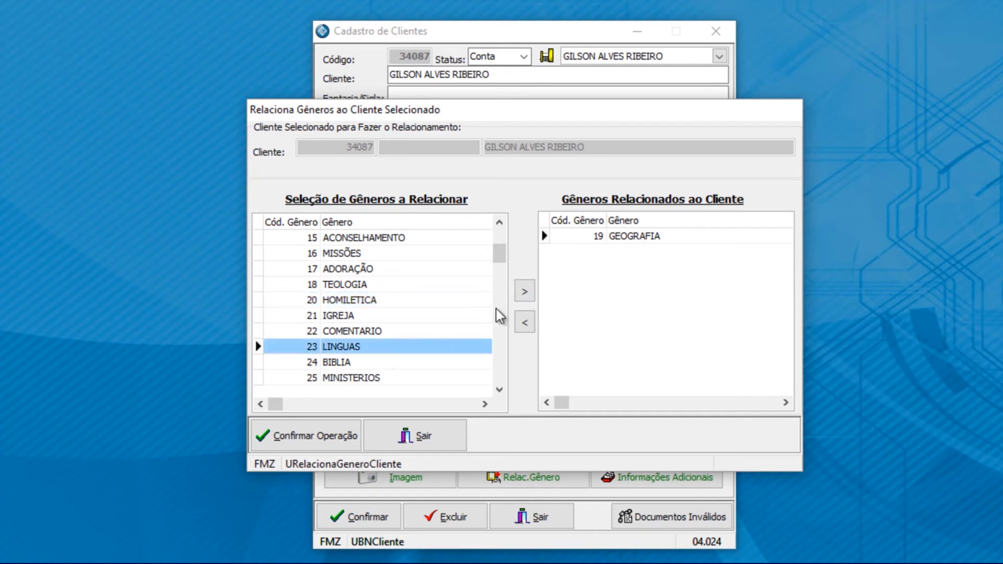
click(524, 291)
click(453, 437)
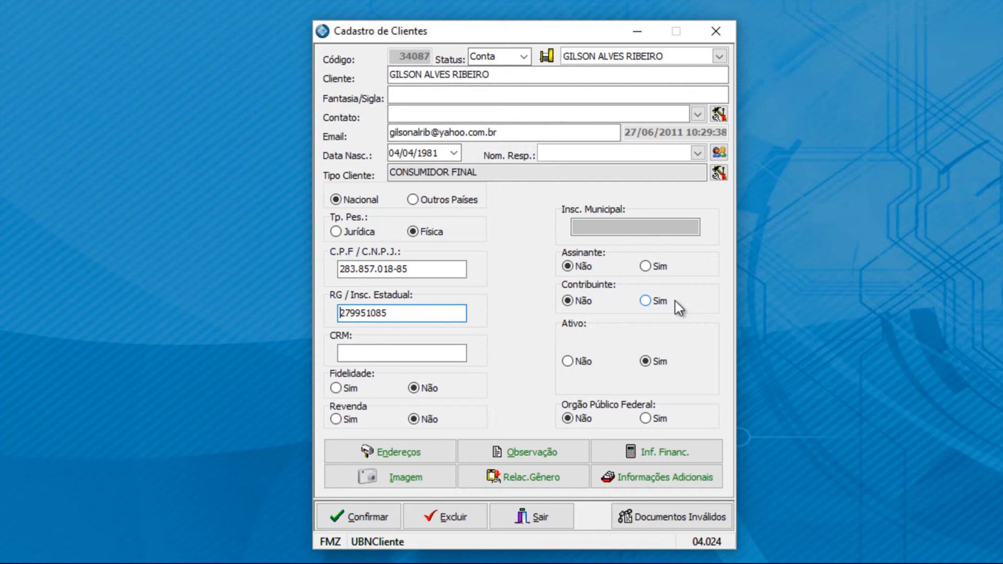
Step: Relate TEOLOGIA and LINGUAS to the client, confirm the save, and close the genre window
click(508, 482)
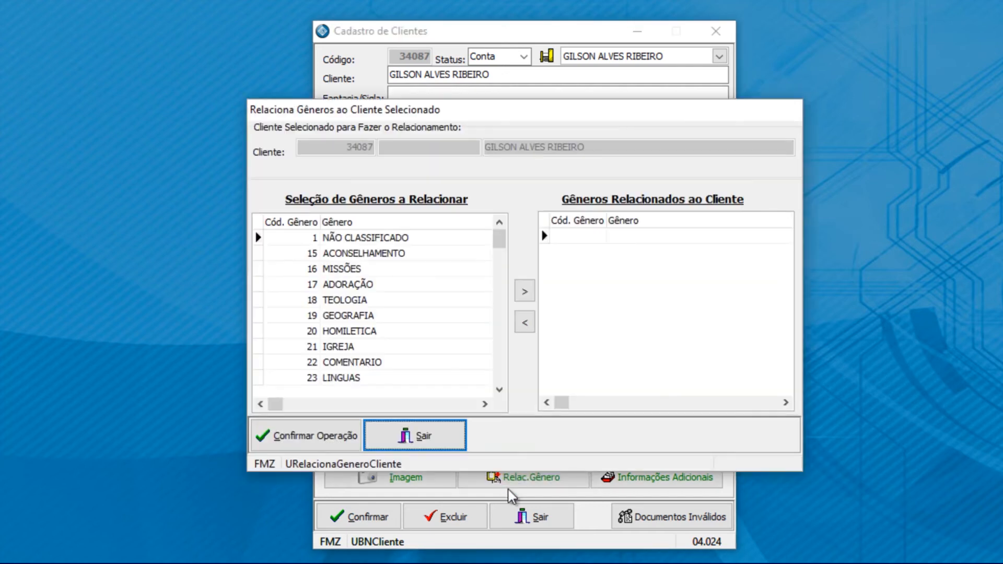
click(369, 302)
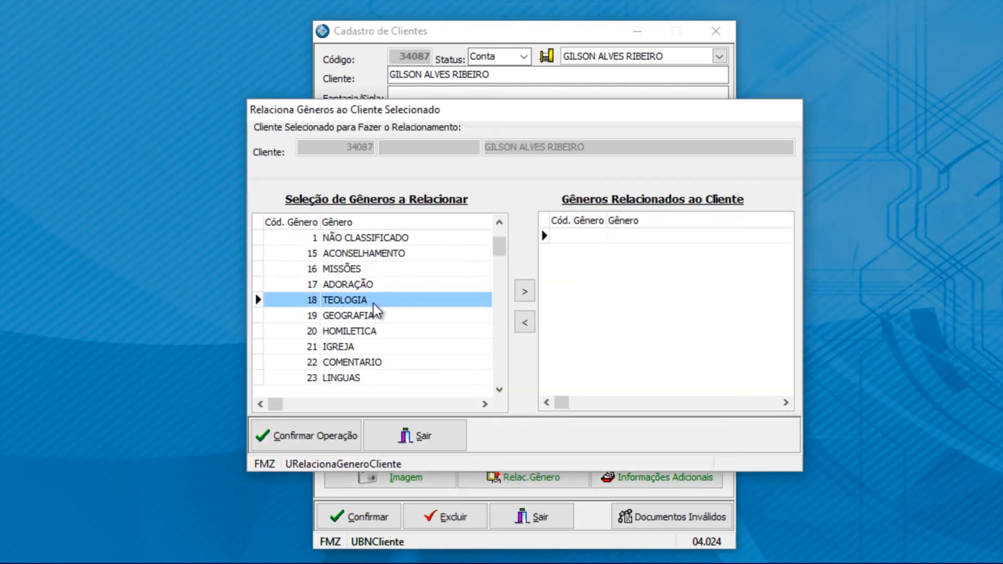
click(525, 292)
click(368, 362)
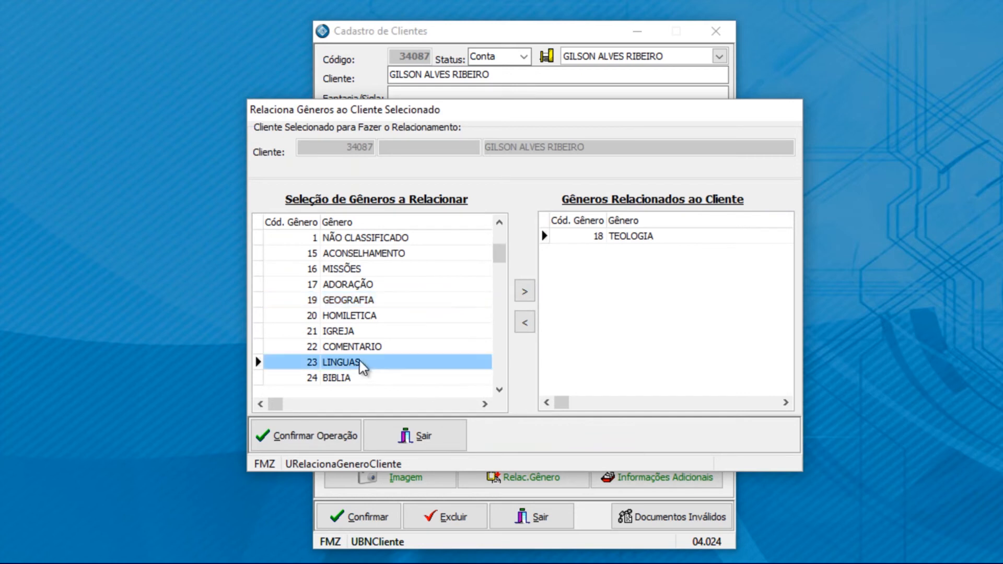
click(525, 291)
click(328, 439)
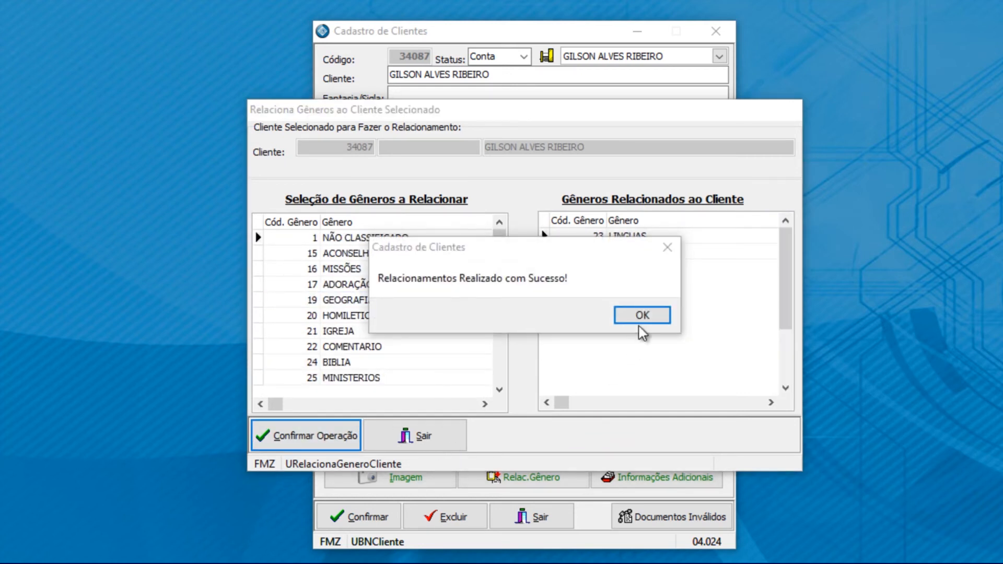
click(642, 316)
click(440, 438)
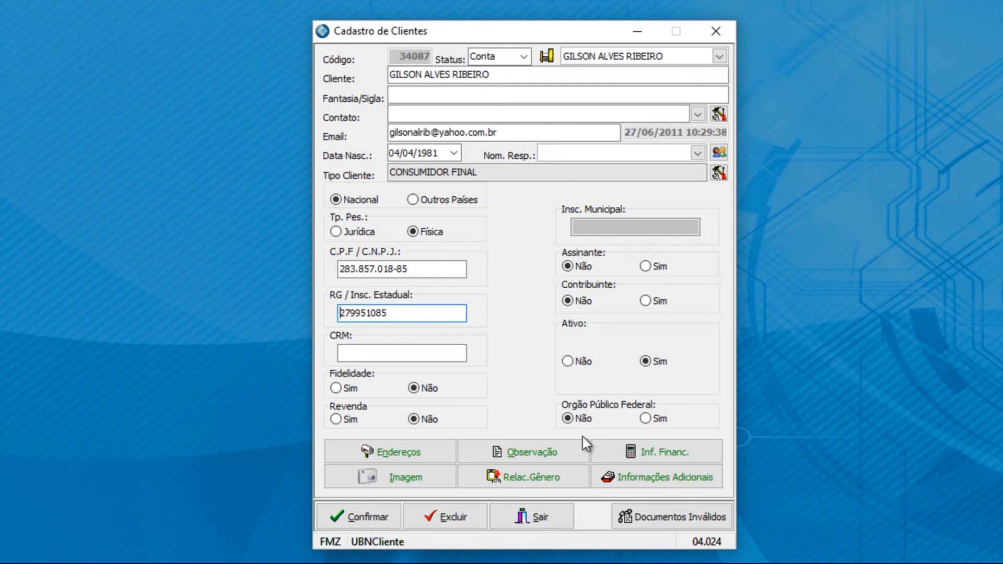
click(656, 480)
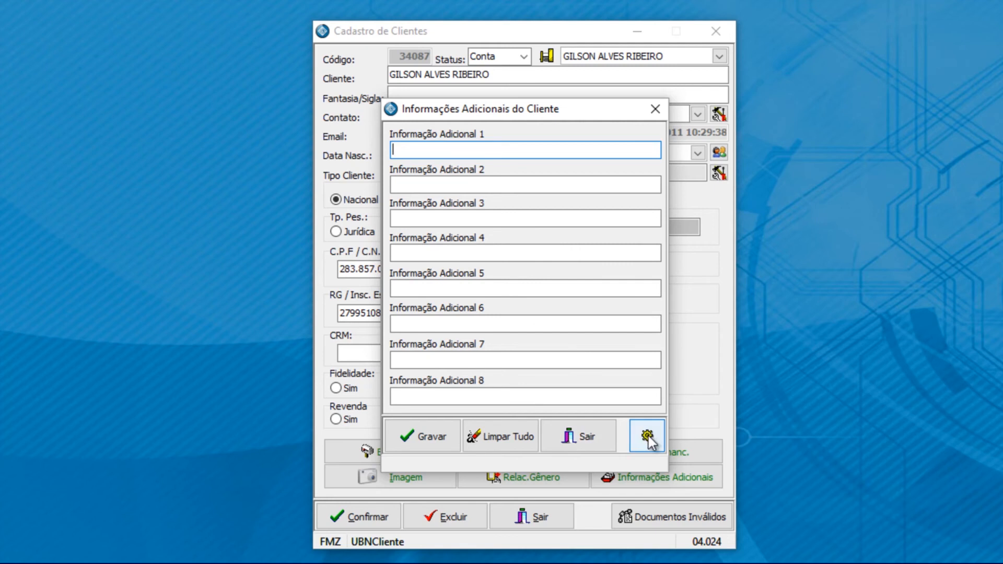
click(595, 439)
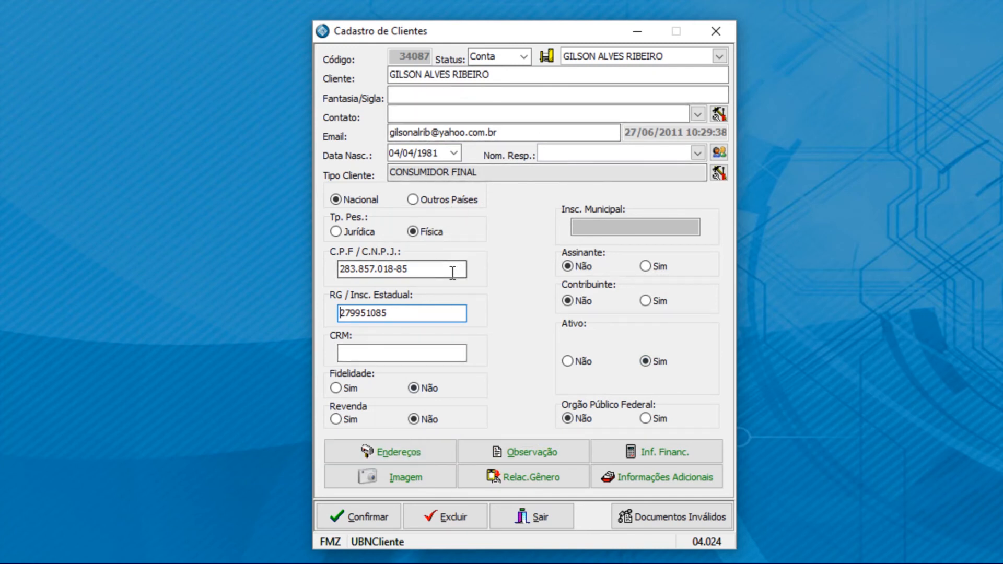
Step: Set Fidelidade to Sim and bring up the client's Endereços records
click(337, 388)
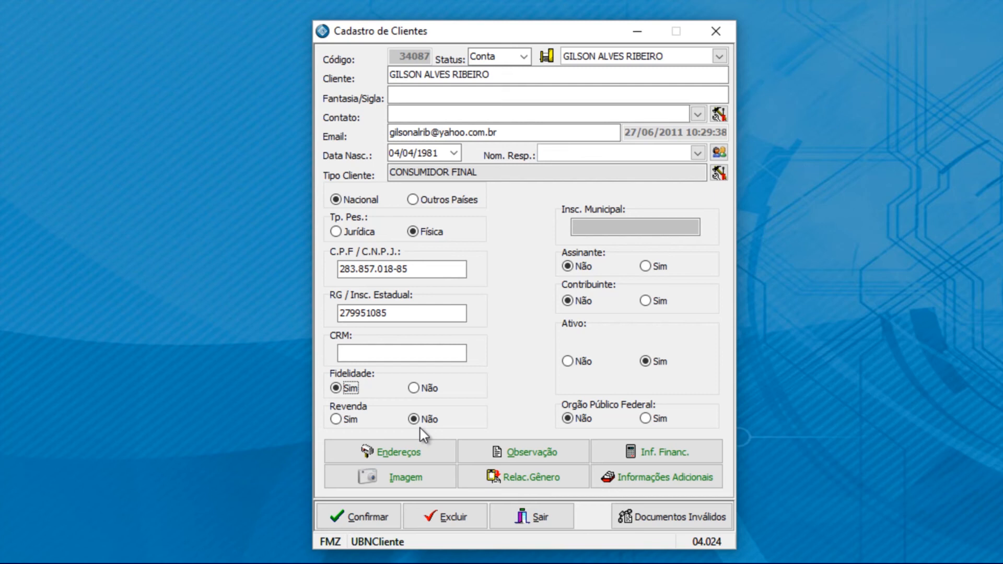
click(418, 456)
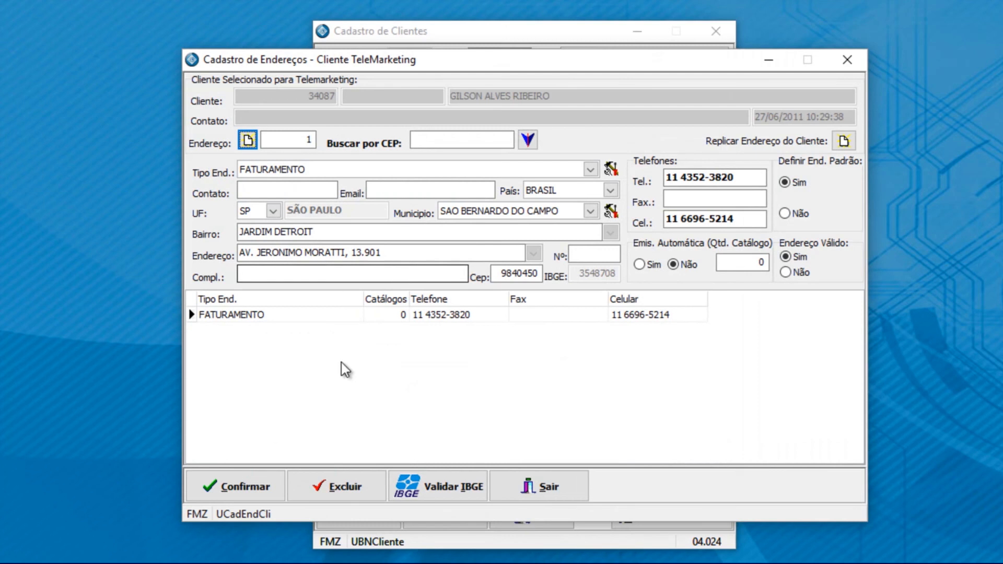